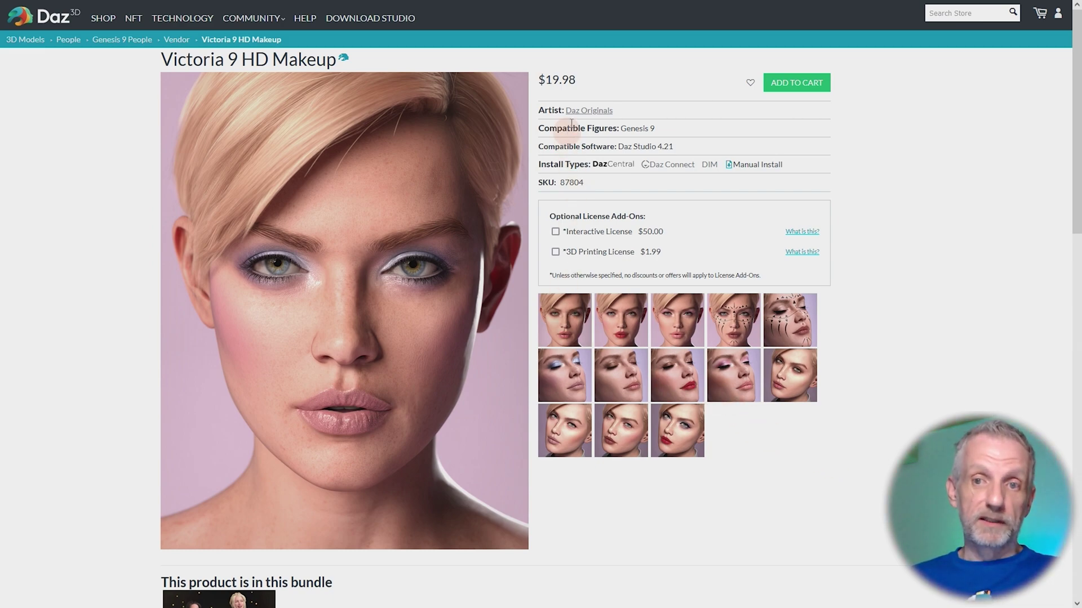
Enlarge the first Victoria 9 HD Makeup preview and page through to the tribal face paint image.
{"action": "scroll", "coordinate": [596, 420], "scroll_direction": "down", "scroll_amount": 4}
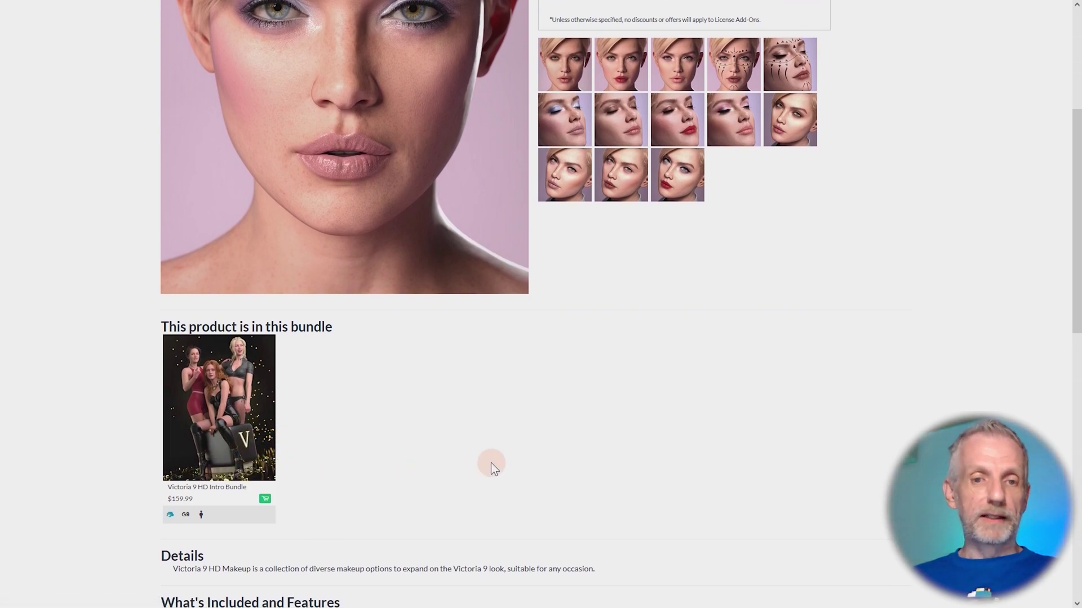
{"action": "scroll", "coordinate": [488, 465], "scroll_direction": "up", "scroll_amount": 5}
{"action": "left_click", "coordinate": [573, 315]}
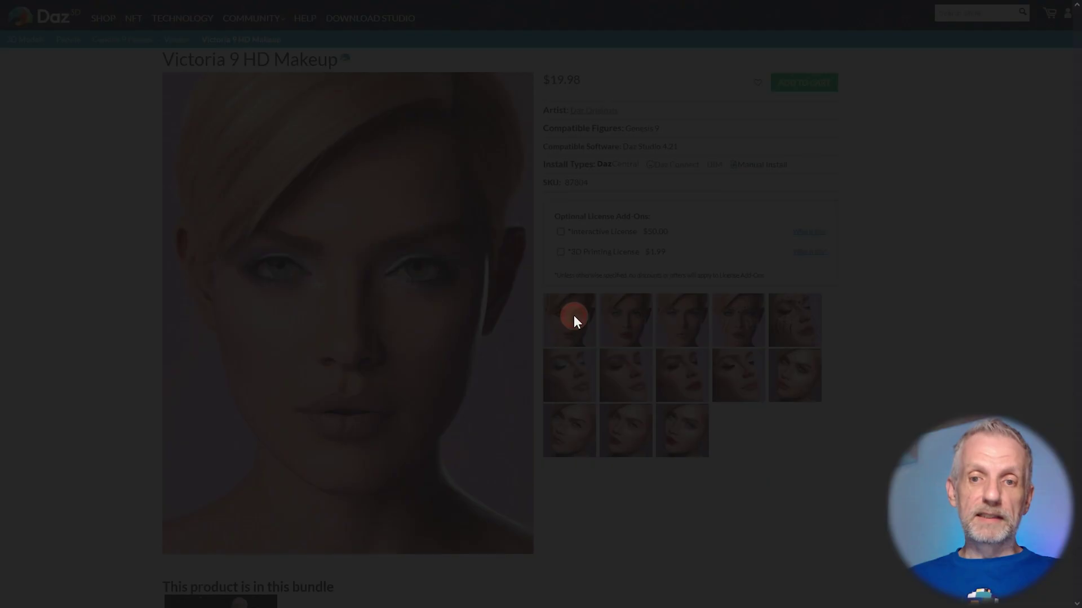
{"action": "left_click", "coordinate": [754, 311]}
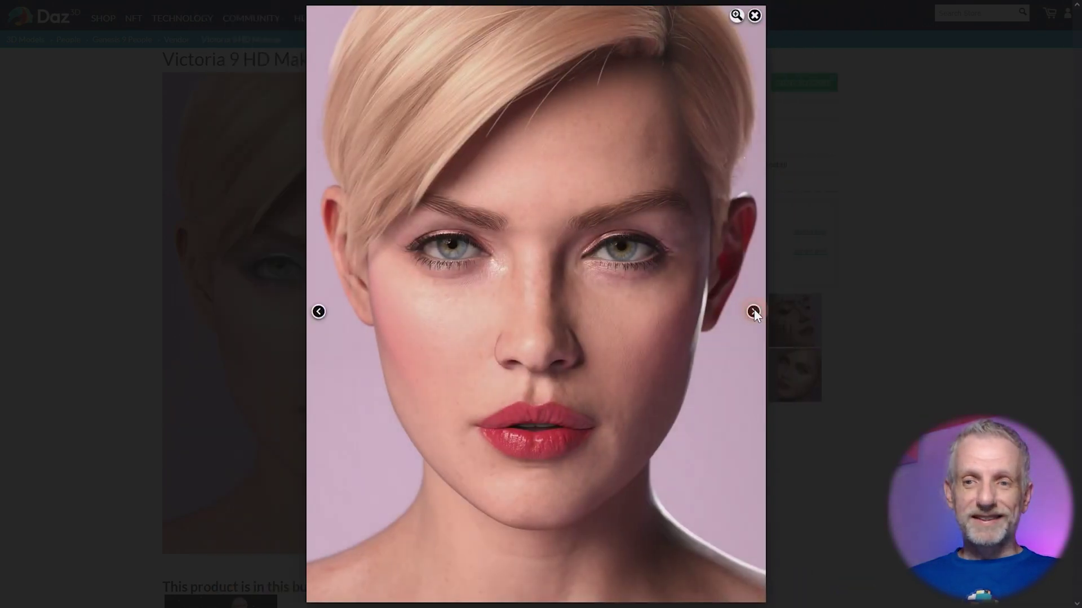
{"action": "left_click", "coordinate": [754, 311]}
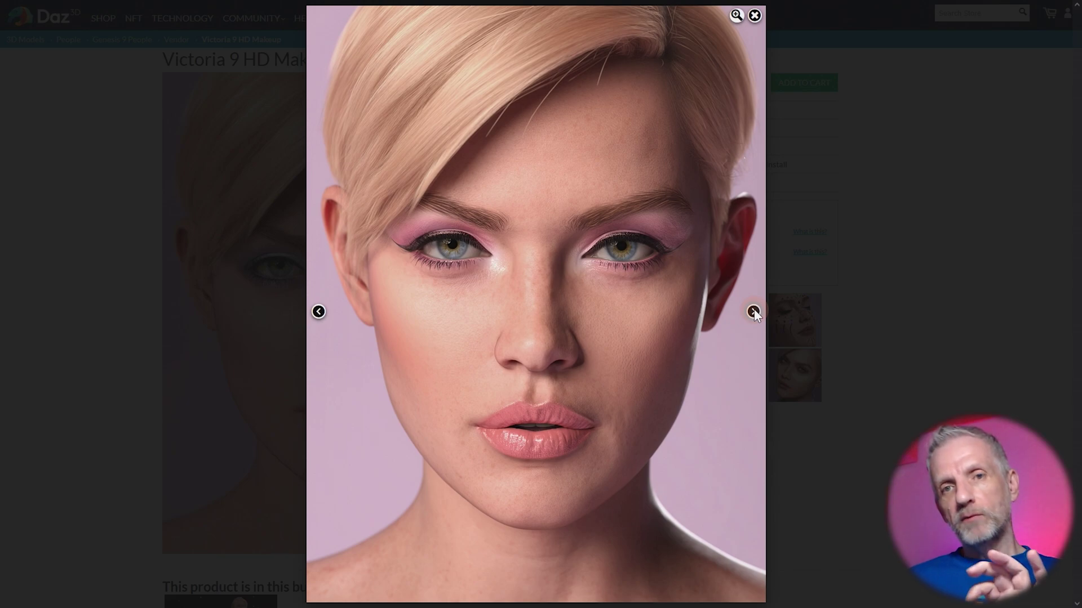
{"action": "left_click", "coordinate": [754, 311]}
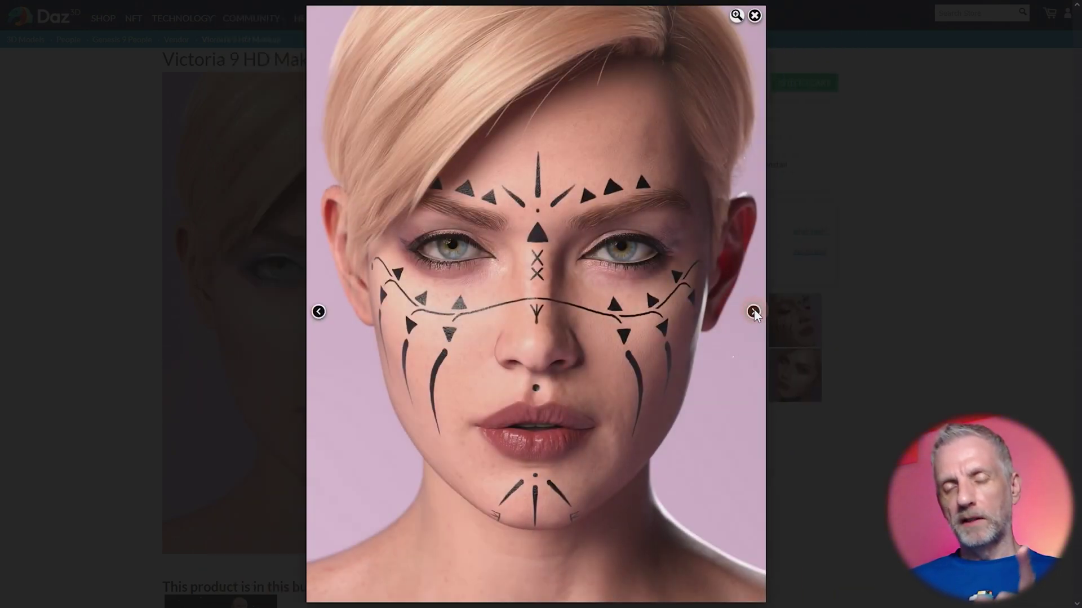
{"action": "left_click", "coordinate": [753, 311]}
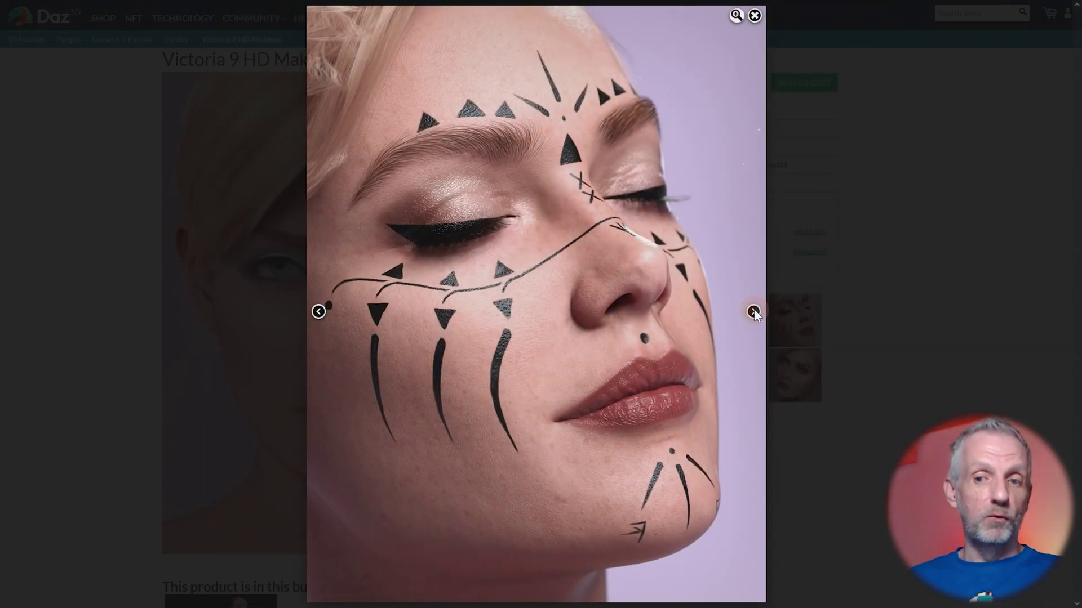
View the blue, bronze, red lips, pink and winged eyeliner previews, then close the viewer and return to DAZ Studio.
{"action": "left_click", "coordinate": [754, 311]}
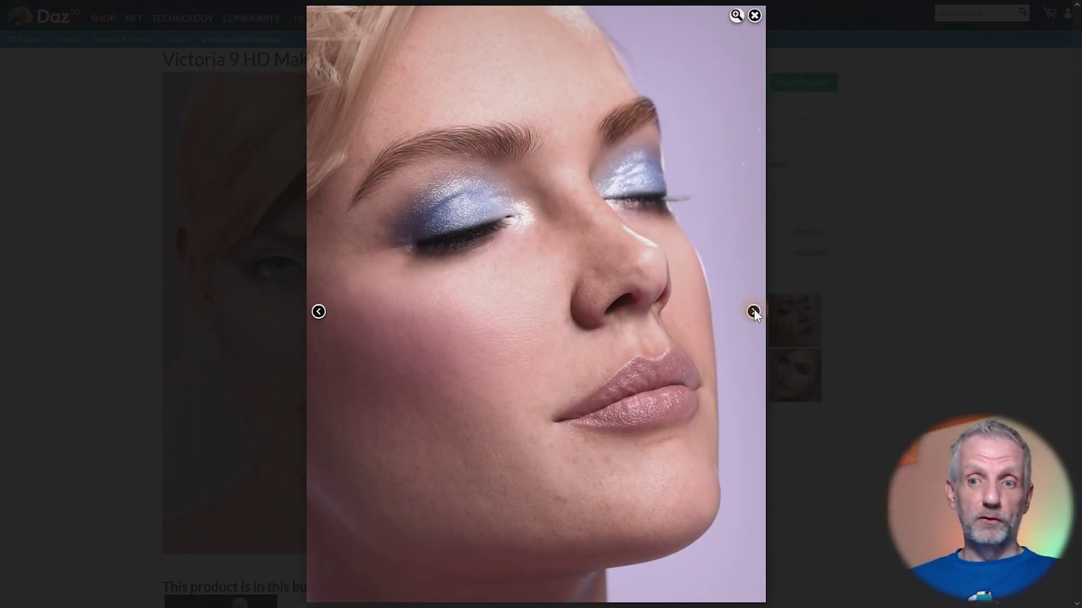
{"action": "left_click", "coordinate": [754, 311]}
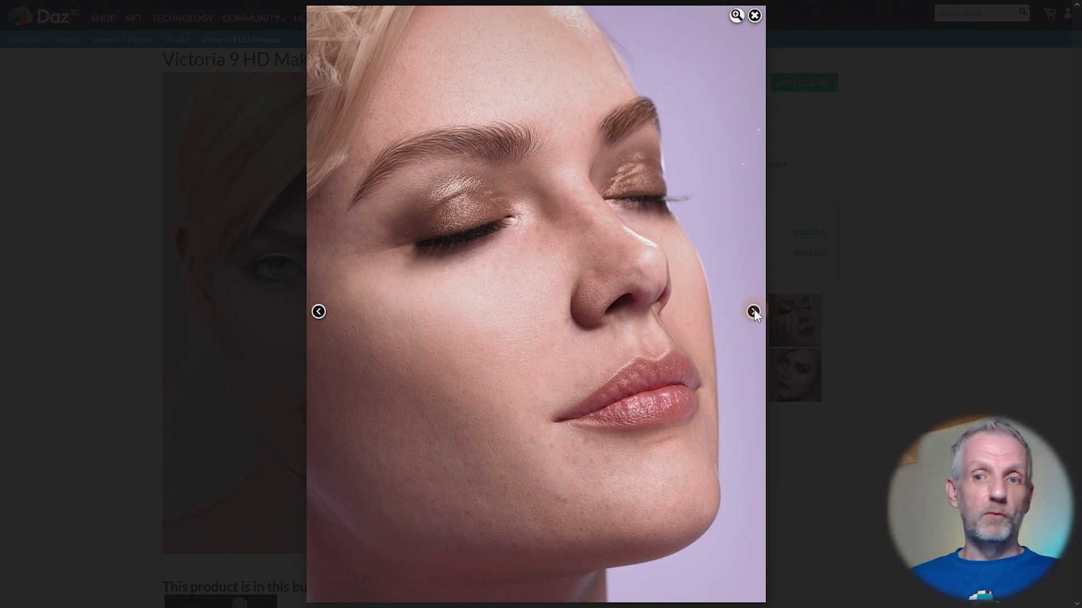
{"action": "left_click", "coordinate": [754, 311]}
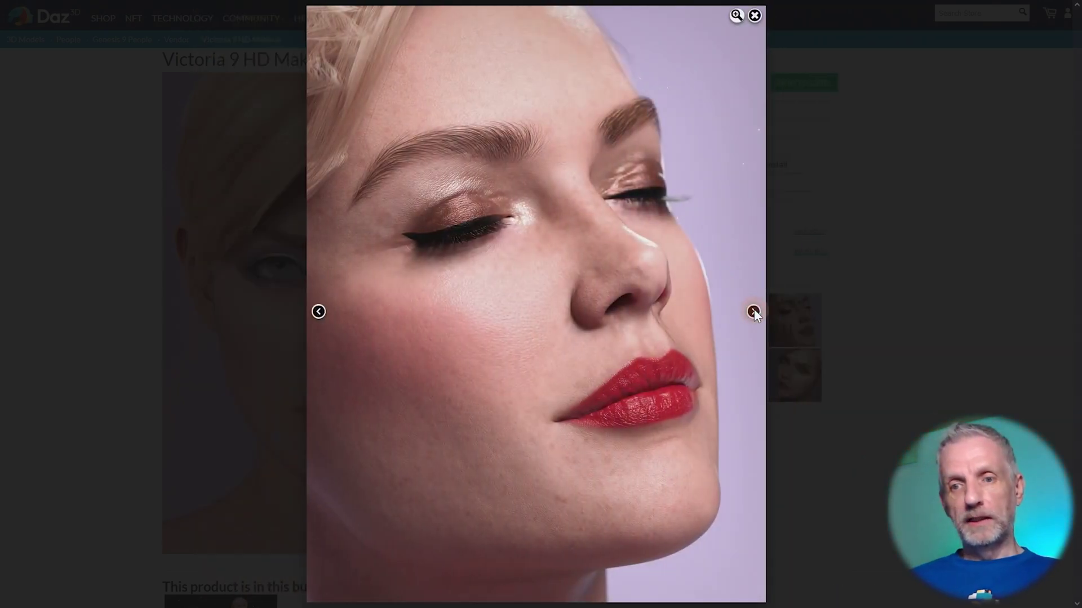
{"action": "left_click", "coordinate": [754, 311]}
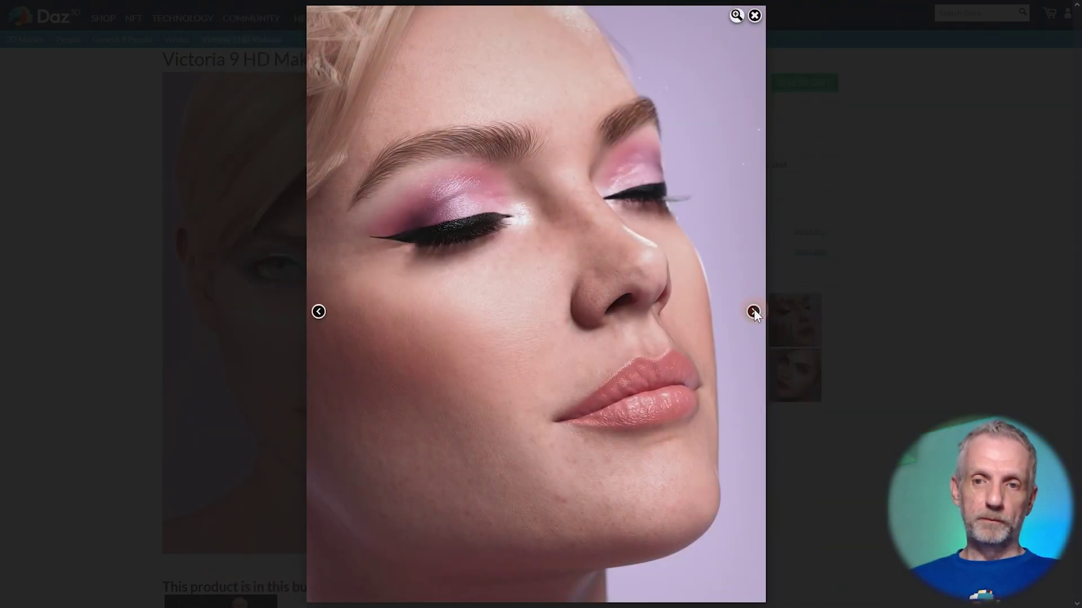
{"action": "left_click", "coordinate": [754, 311]}
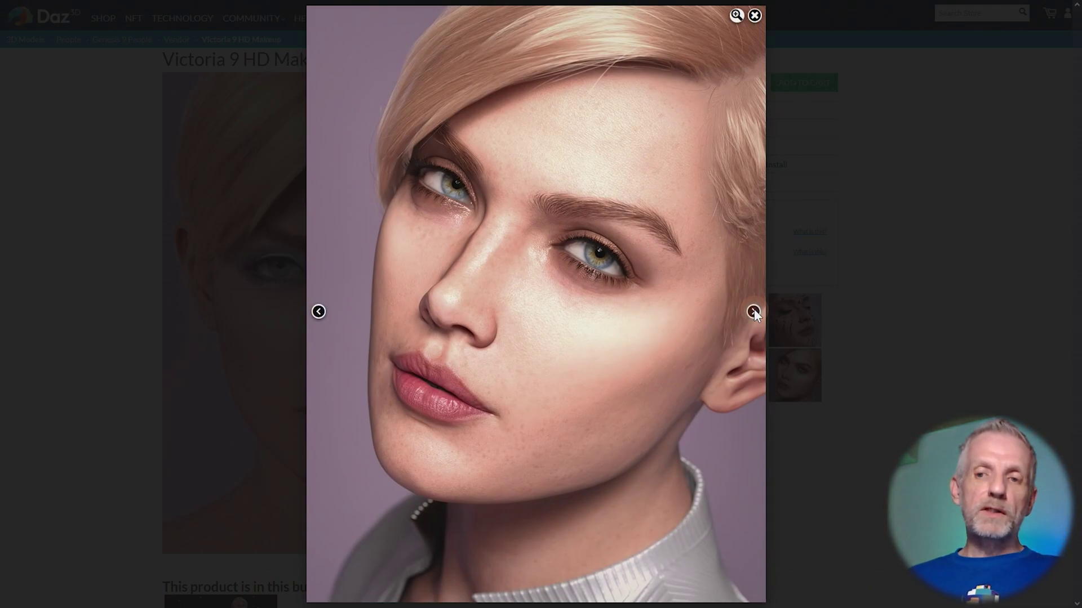
{"action": "left_click", "coordinate": [754, 311]}
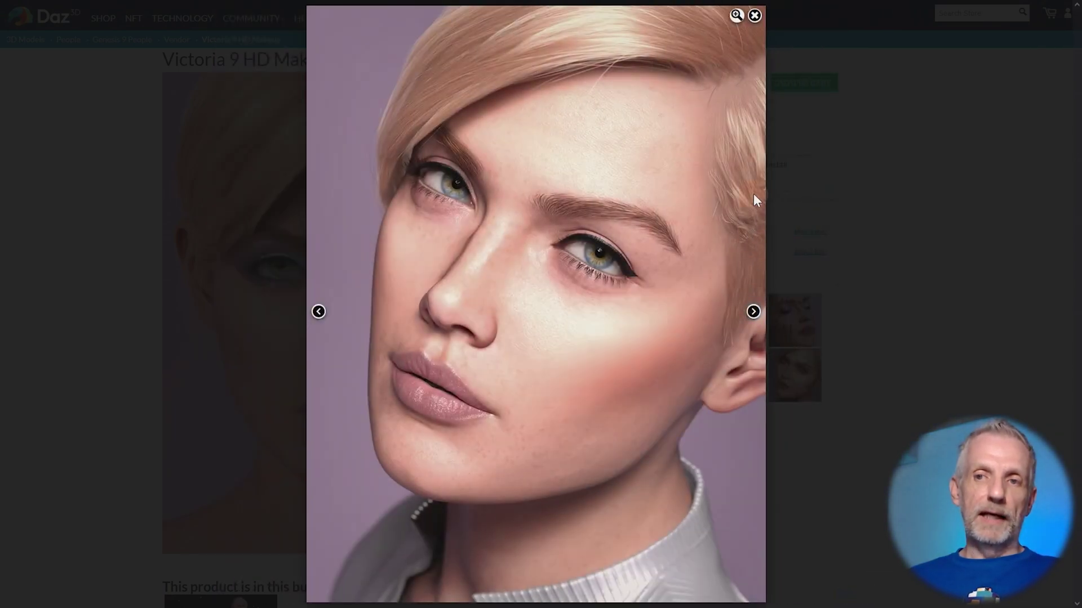
{"action": "left_click", "coordinate": [754, 16]}
{"action": "key", "text": "alt+Tab"}
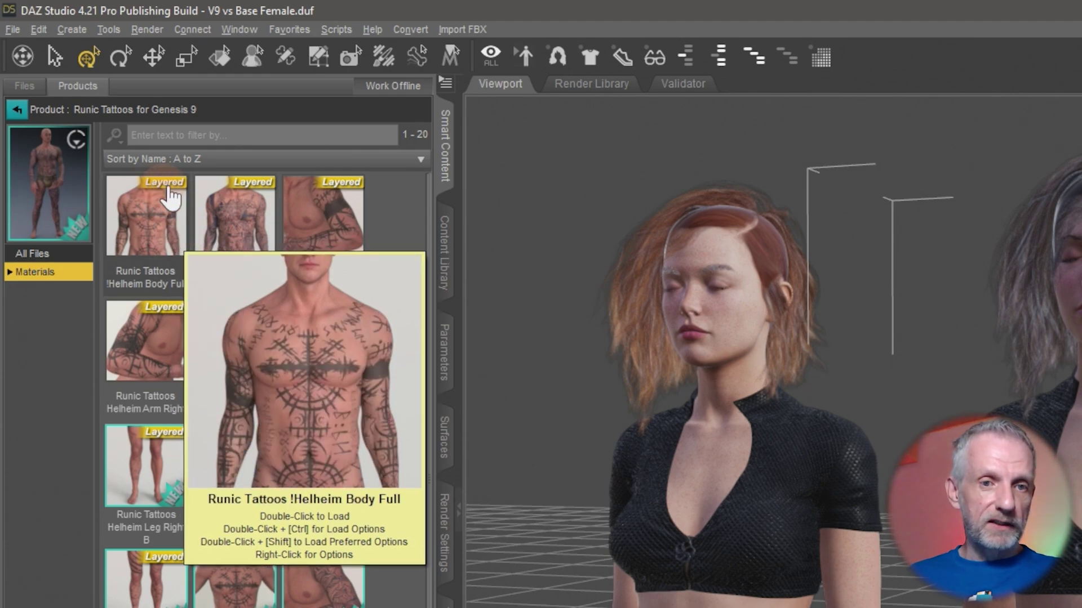
{"action": "mouse_move", "coordinate": [216, 242]}
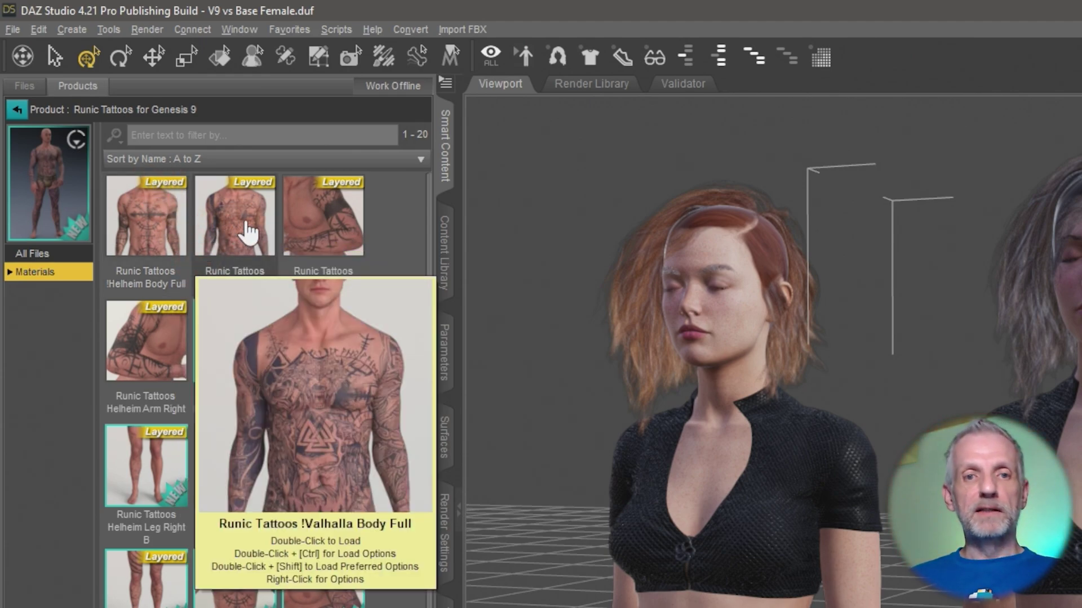
{"action": "mouse_move", "coordinate": [149, 222]}
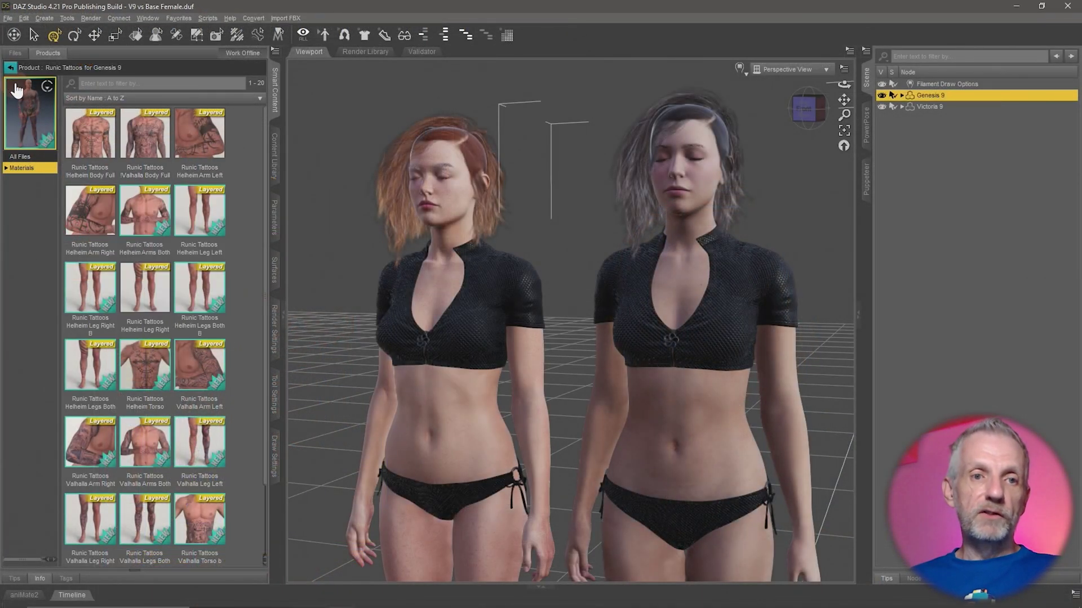
Filter Products by 'make' and open Victoria 9 HD Makeup to list its makeup apply presets.
{"action": "left_click", "coordinate": [10, 67]}
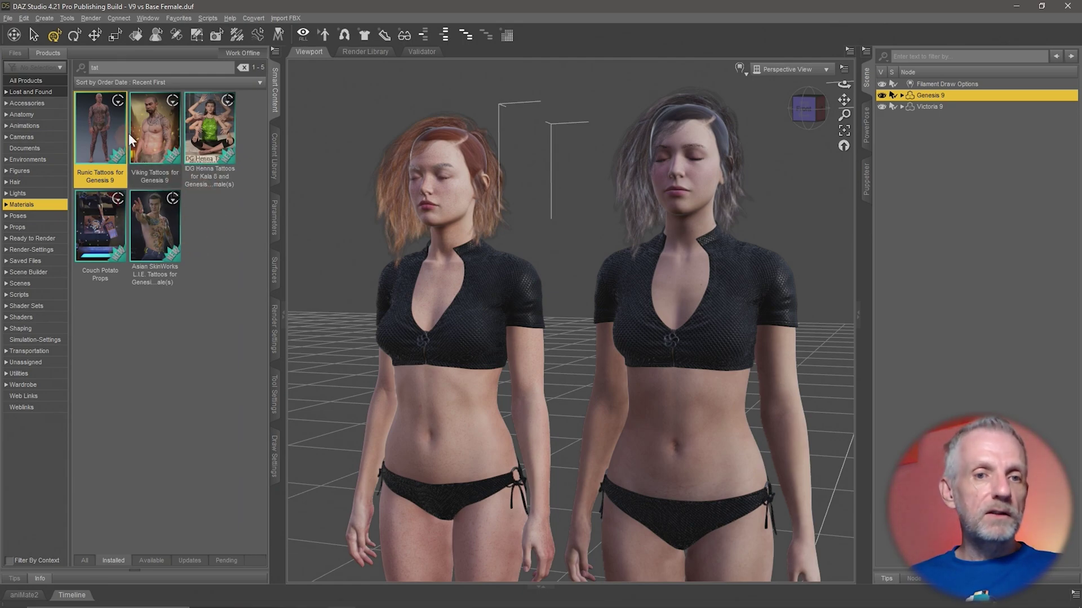
{"action": "double_click", "coordinate": [93, 67]}
{"action": "type", "text": "m"}
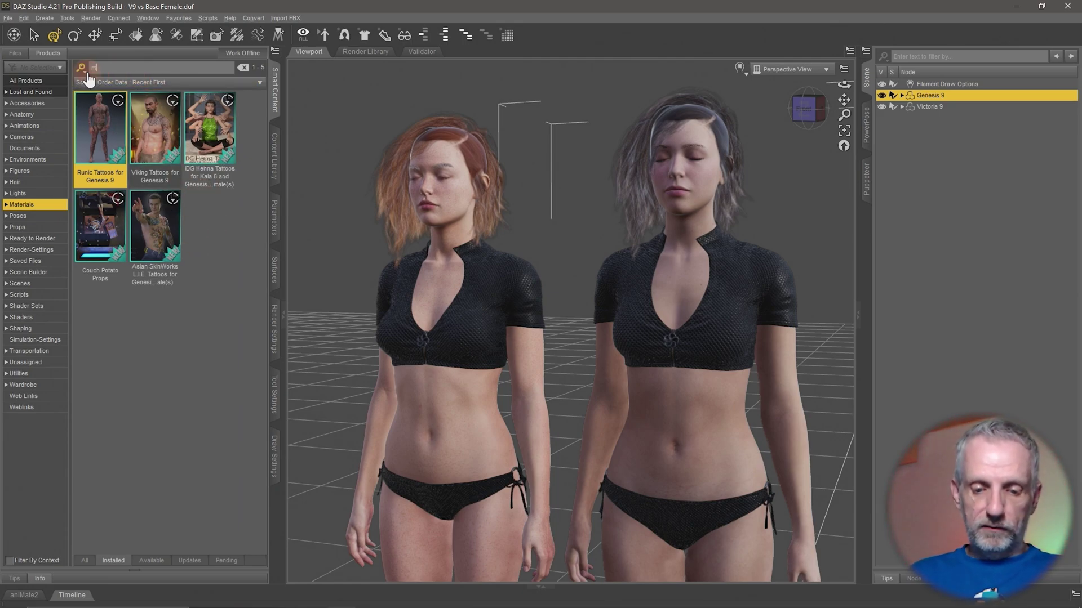
{"action": "type", "text": "ake"}
{"action": "left_click", "coordinate": [160, 124]}
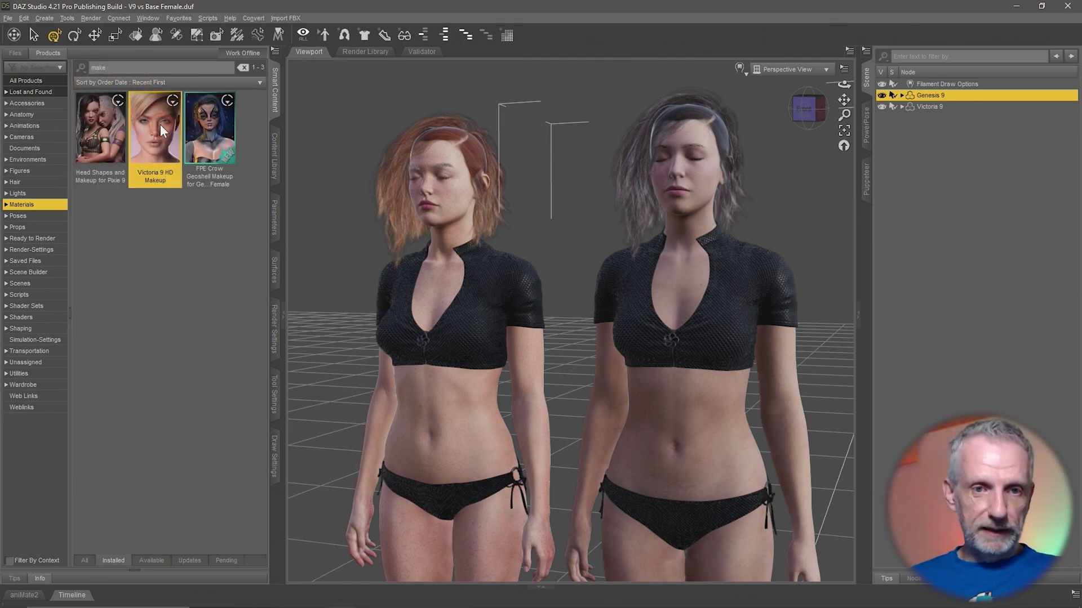
{"action": "double_click", "coordinate": [160, 124]}
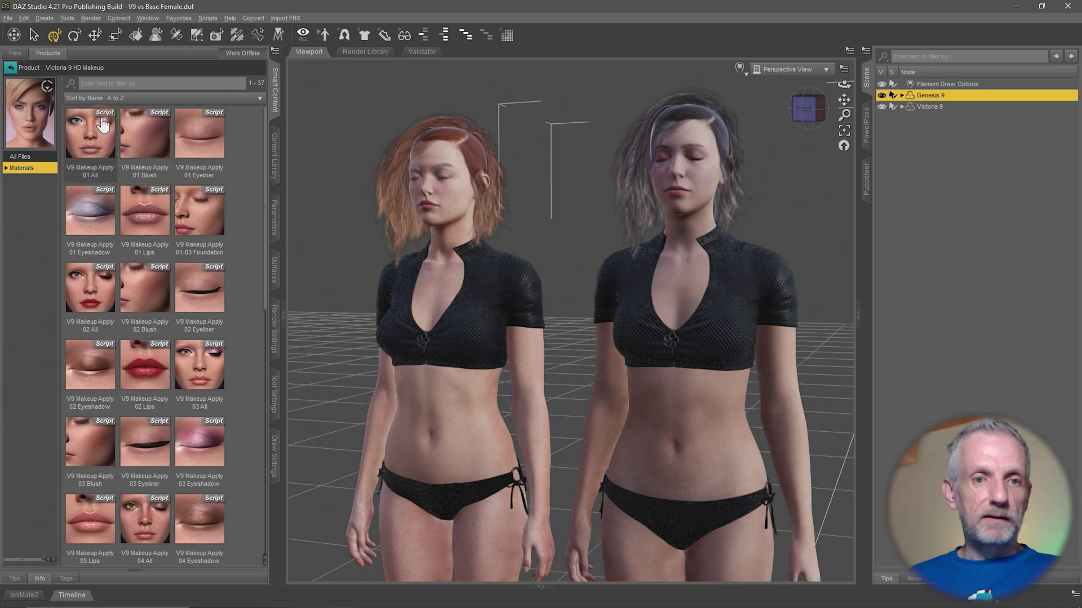
{"action": "mouse_move", "coordinate": [104, 125]}
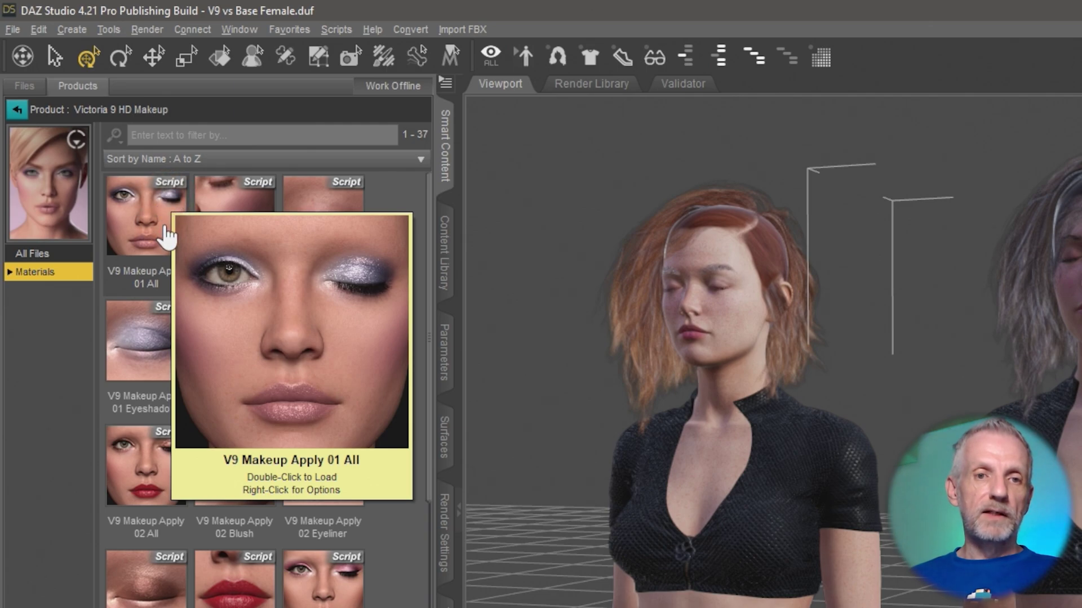
{"action": "left_click", "coordinate": [150, 225]}
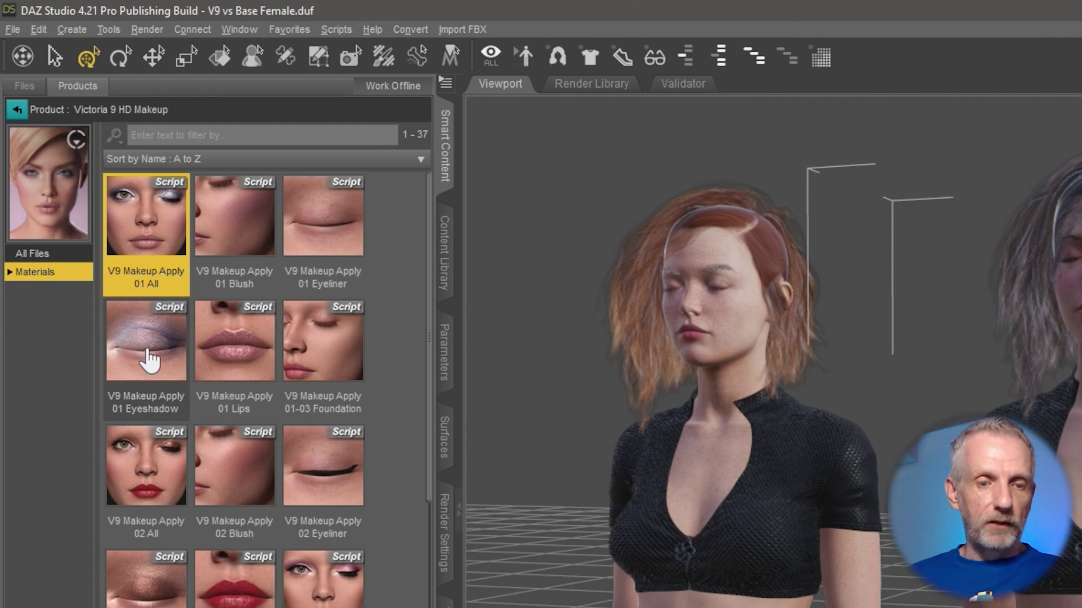
{"action": "mouse_move", "coordinate": [157, 357]}
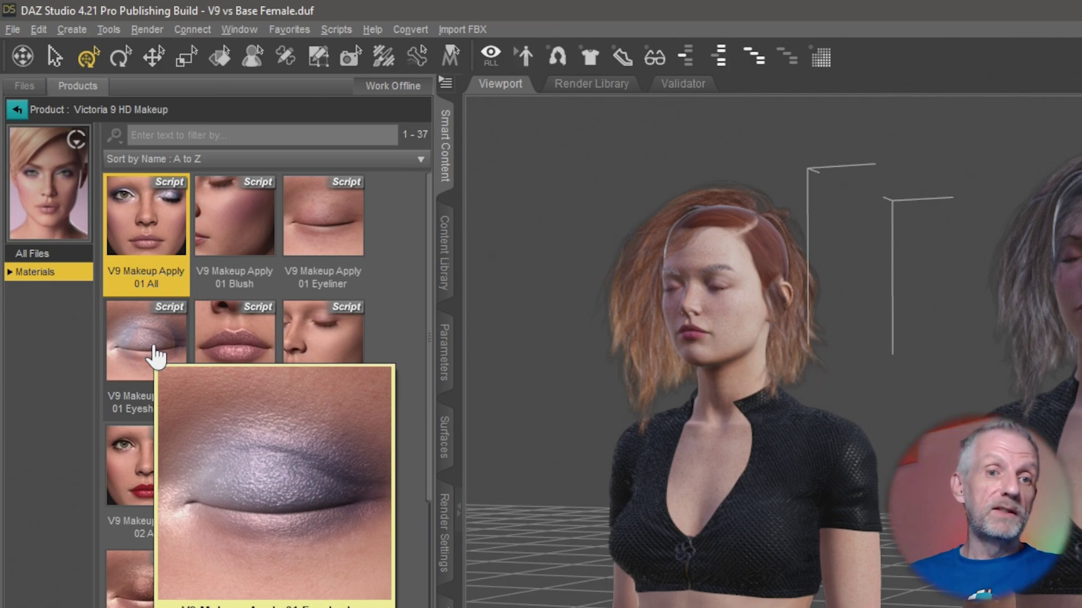
{"action": "left_click", "coordinate": [397, 316]}
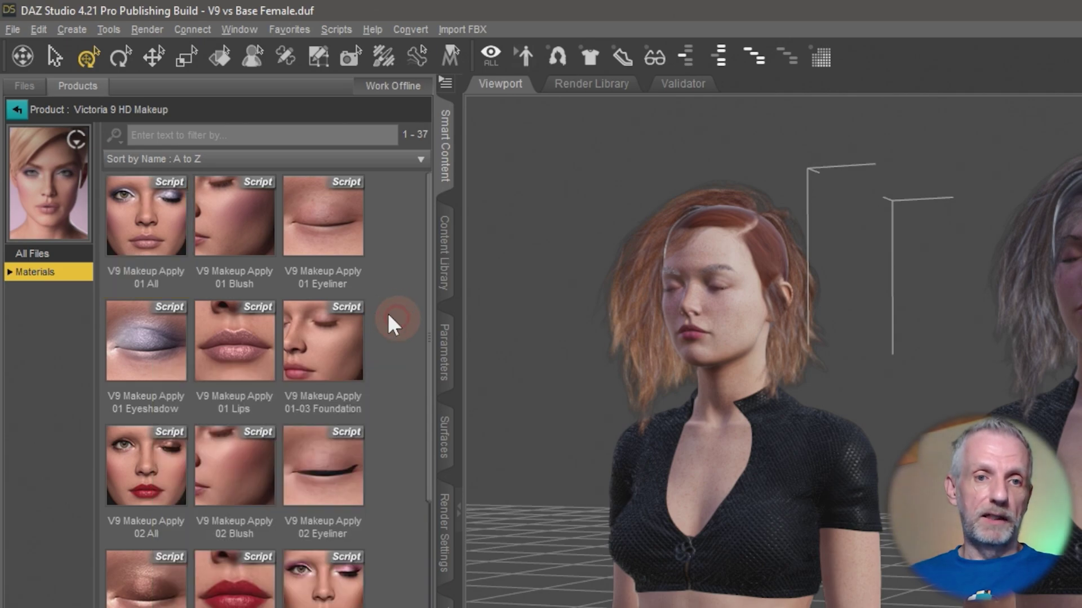
Apply V9 Makeup Apply 01 All to the figure and frame her face in the viewport.
{"action": "double_click", "coordinate": [133, 241]}
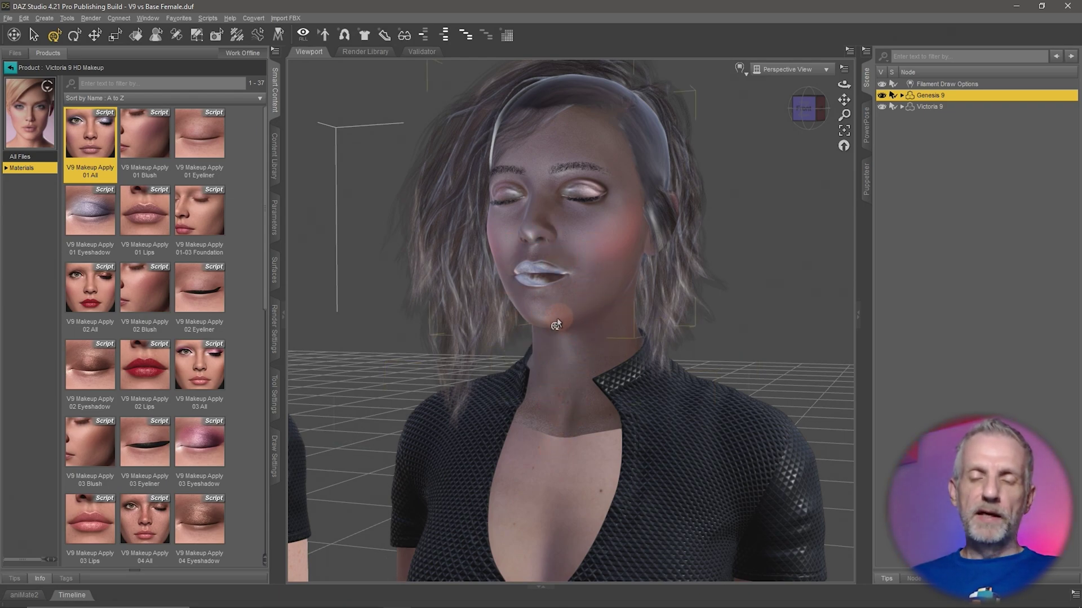
{"action": "left_click_drag", "start_coordinate": [560, 323], "coordinate": [586, 321]}
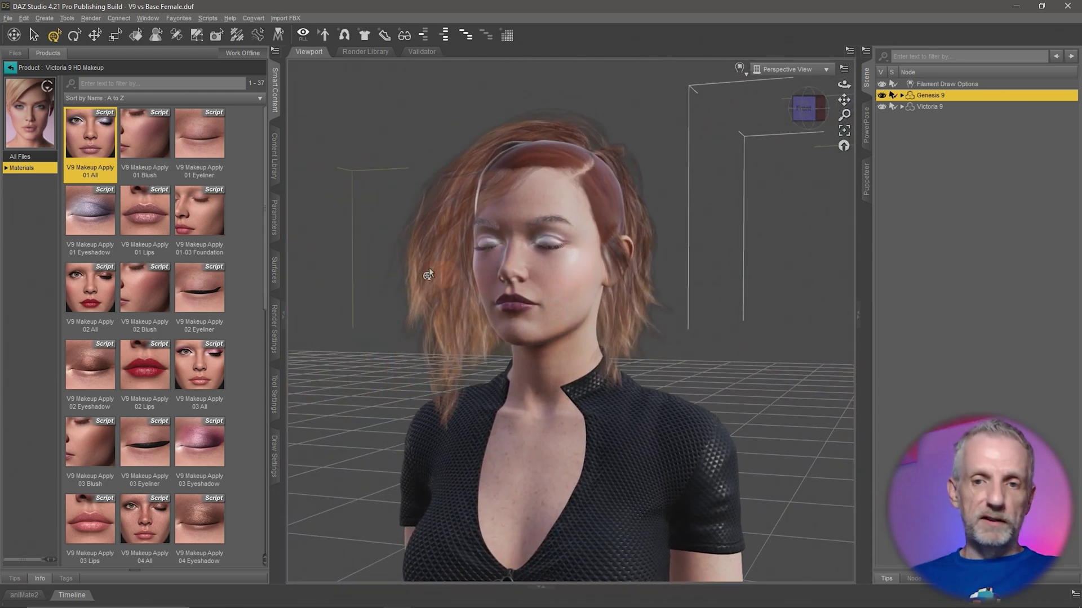
{"action": "scroll", "coordinate": [444, 280], "scroll_direction": "up", "scroll_amount": 5}
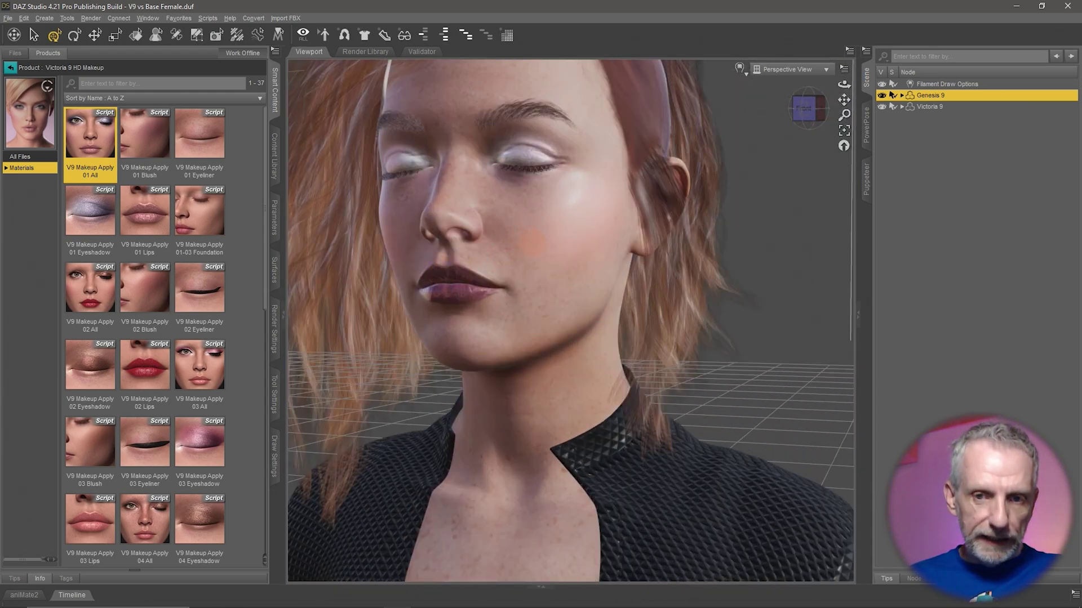
{"action": "left_click_drag", "start_coordinate": [527, 246], "coordinate": [531, 250]}
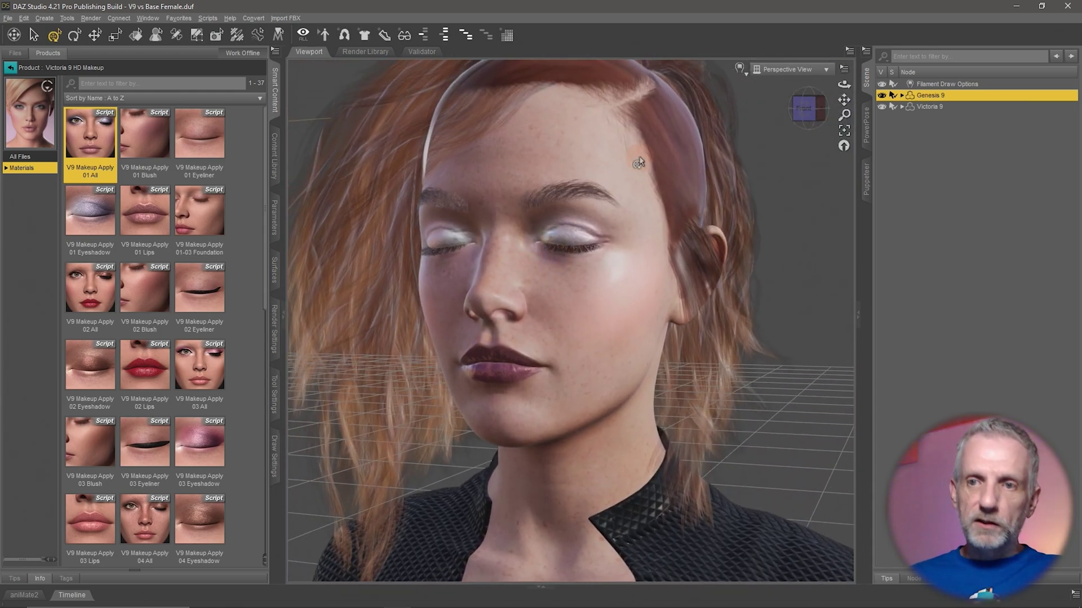
{"action": "left_click", "coordinate": [739, 68]}
{"action": "left_click", "coordinate": [747, 201]}
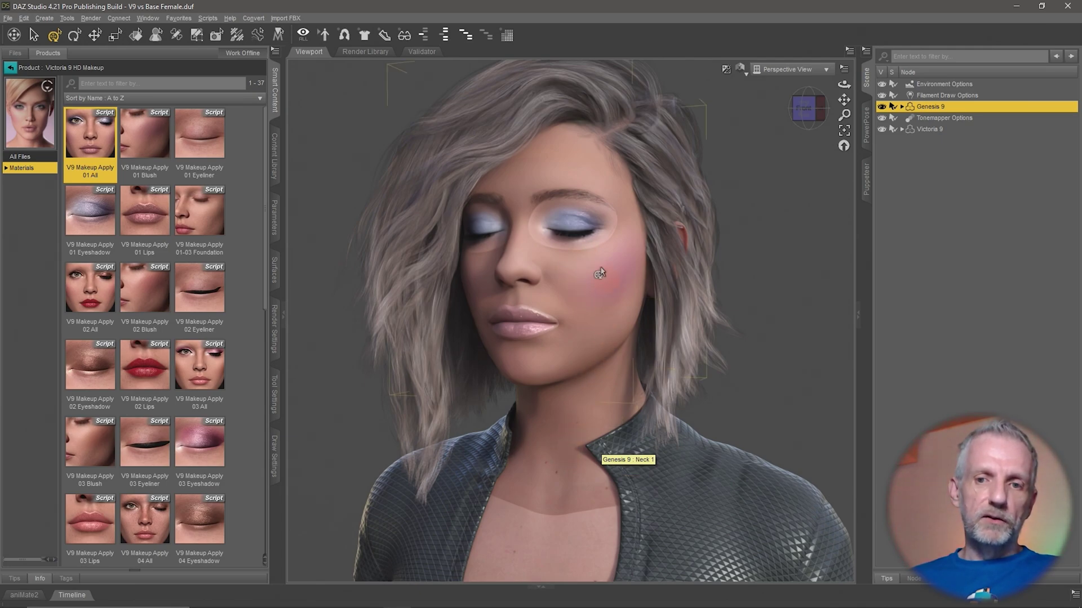
Select Genesis 9's Head surfaces and show the Makeup group with its makeup weight map.
{"action": "left_click", "coordinate": [273, 270]}
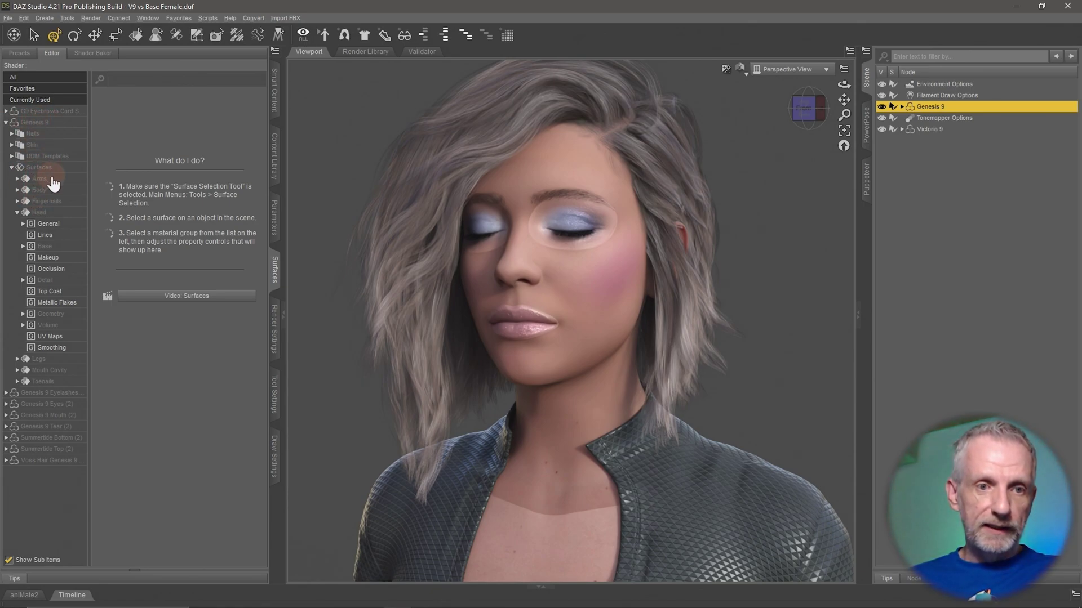
{"action": "left_click", "coordinate": [59, 213]}
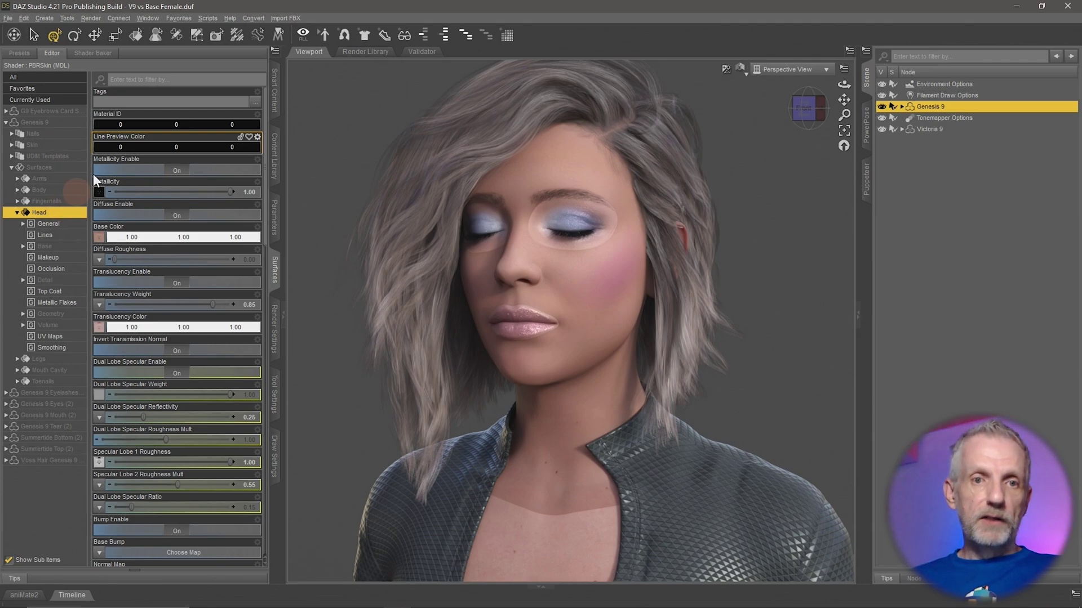
{"action": "left_click", "coordinate": [135, 36]}
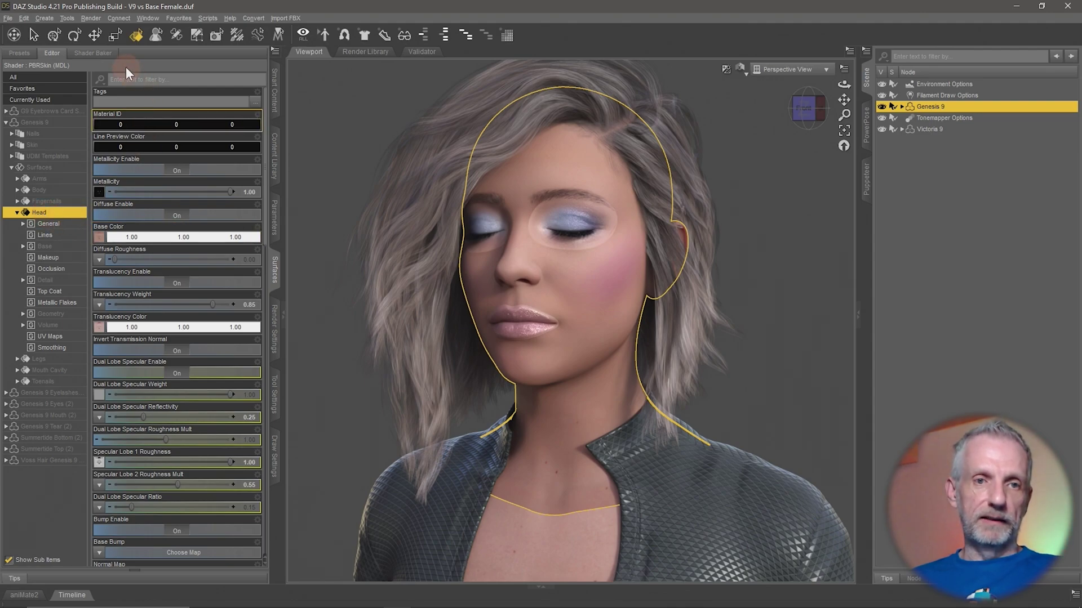
{"action": "left_click", "coordinate": [54, 35]}
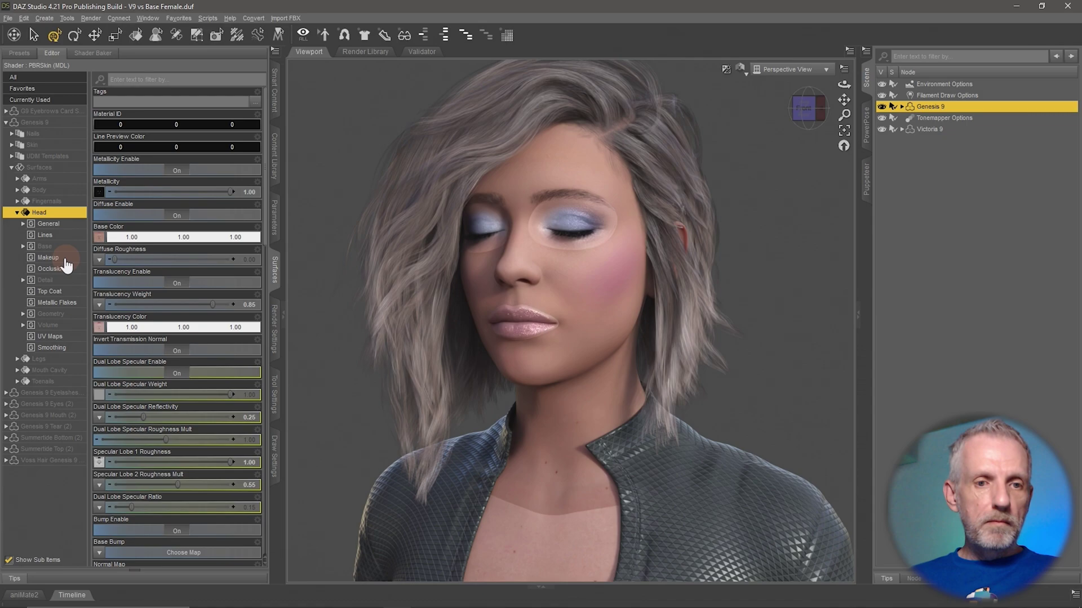
{"action": "left_click", "coordinate": [48, 257]}
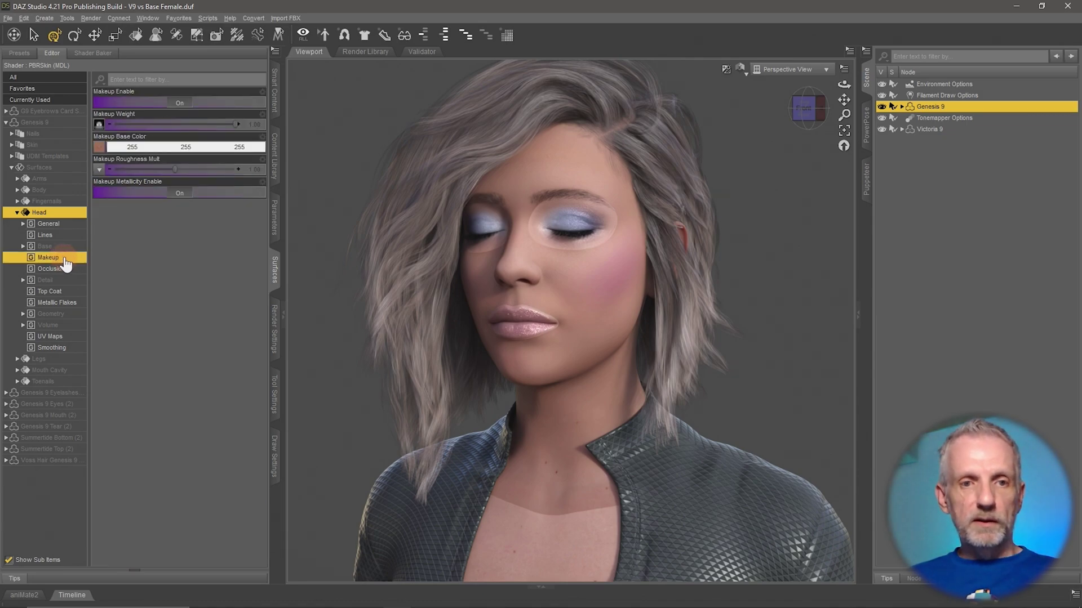
{"action": "left_click", "coordinate": [100, 124]}
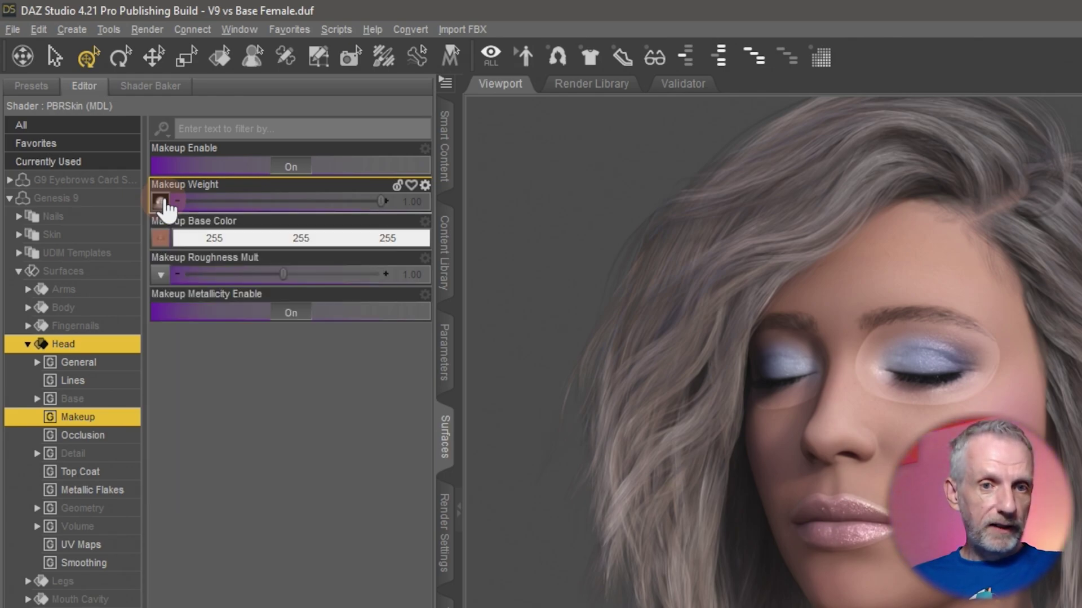
{"action": "left_click", "coordinate": [162, 200]}
{"action": "left_click", "coordinate": [289, 68]}
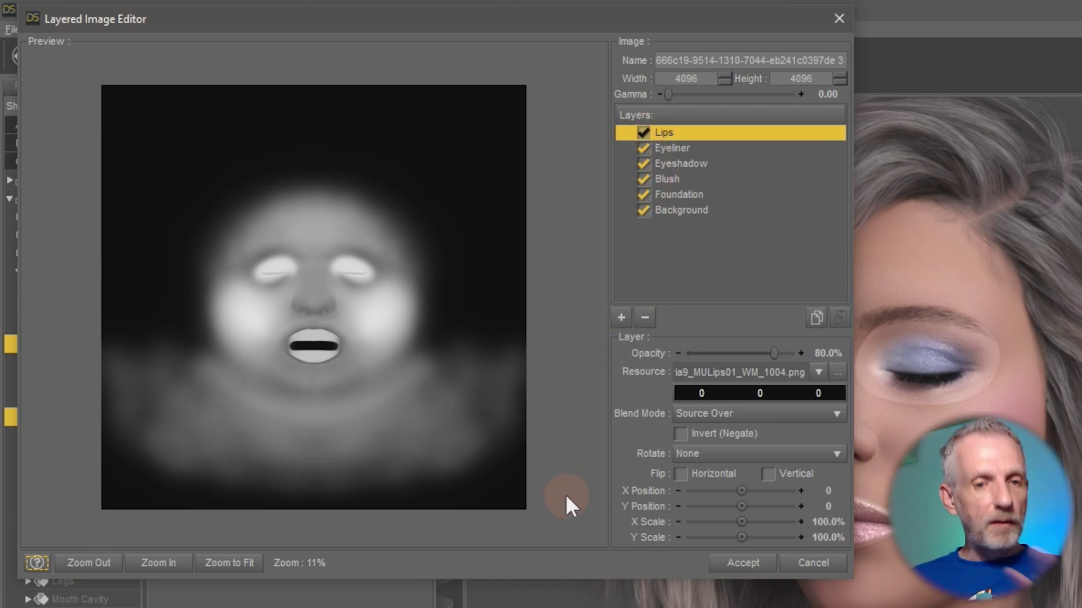
{"action": "left_click", "coordinate": [803, 566]}
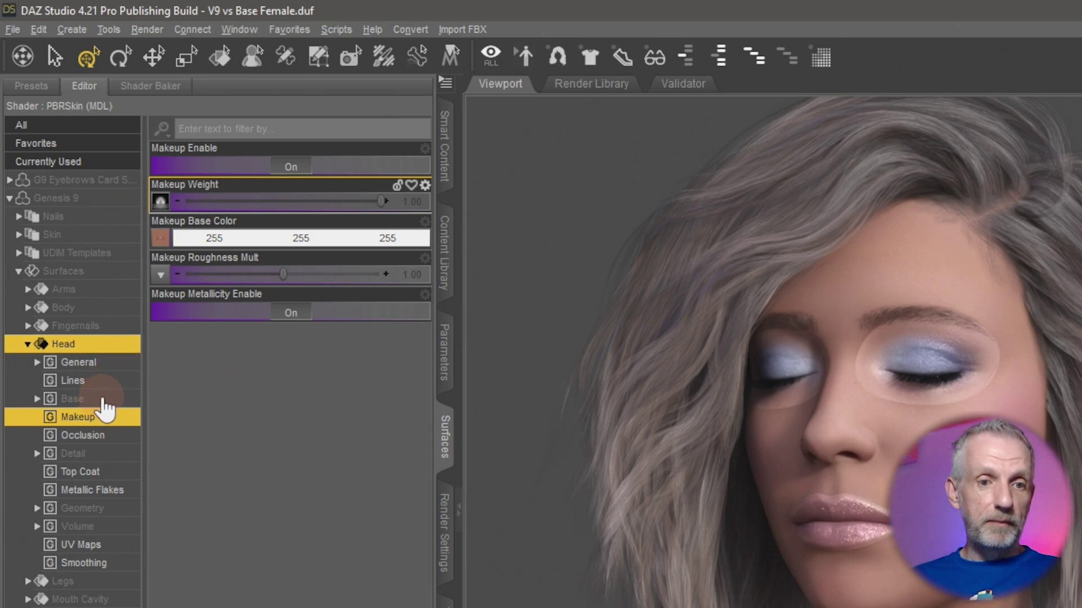
Open the Head Base Normal Map in the Layered Image Editor to see its Lips and Eyeshadow layers.
{"action": "left_click", "coordinate": [106, 399]}
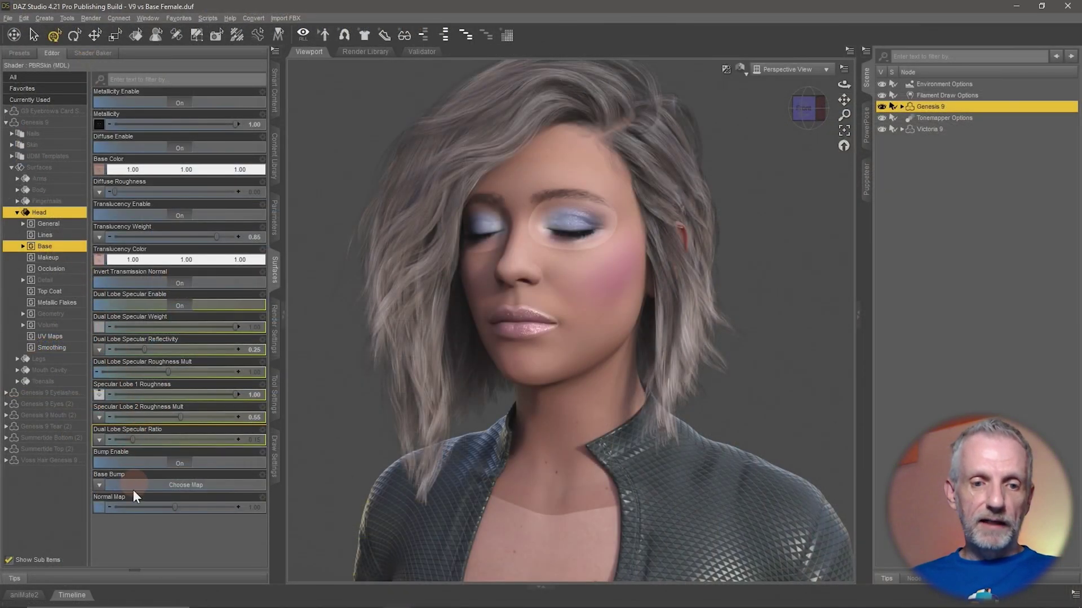
{"action": "left_click", "coordinate": [131, 502]}
{"action": "mouse_move", "coordinate": [102, 513]}
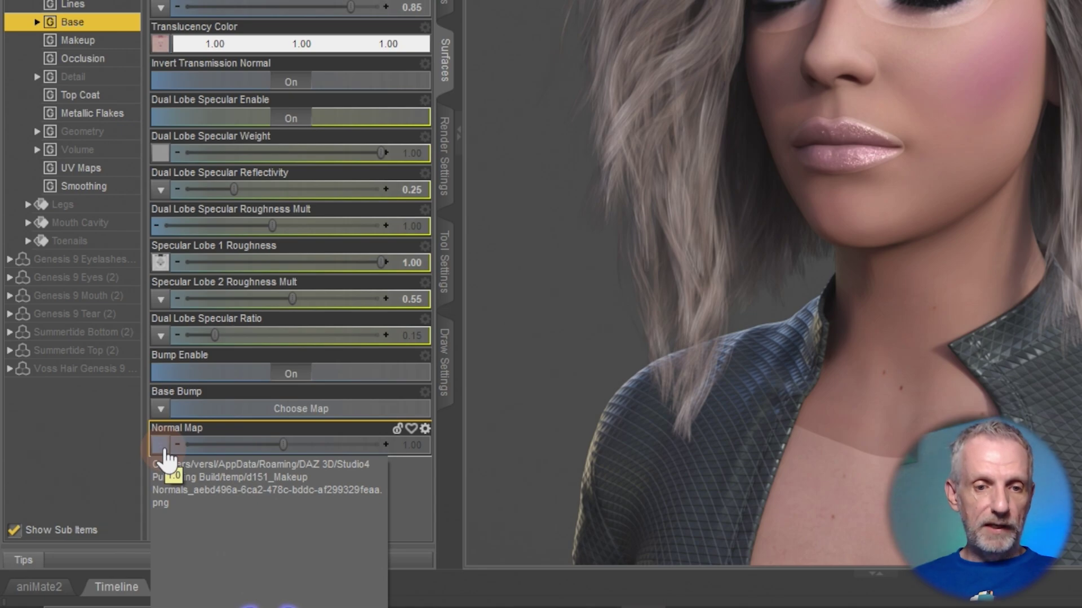
{"action": "left_click", "coordinate": [161, 447]}
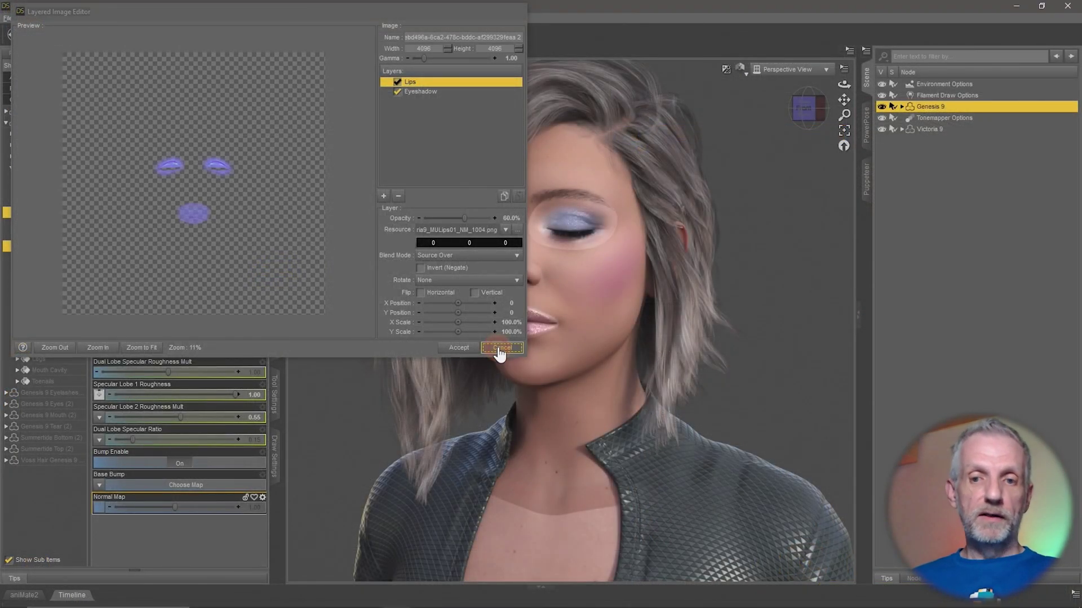
Cancel the Layered Image Editor and set the Head's Base Normal Map to None.
{"action": "left_click", "coordinate": [812, 564]}
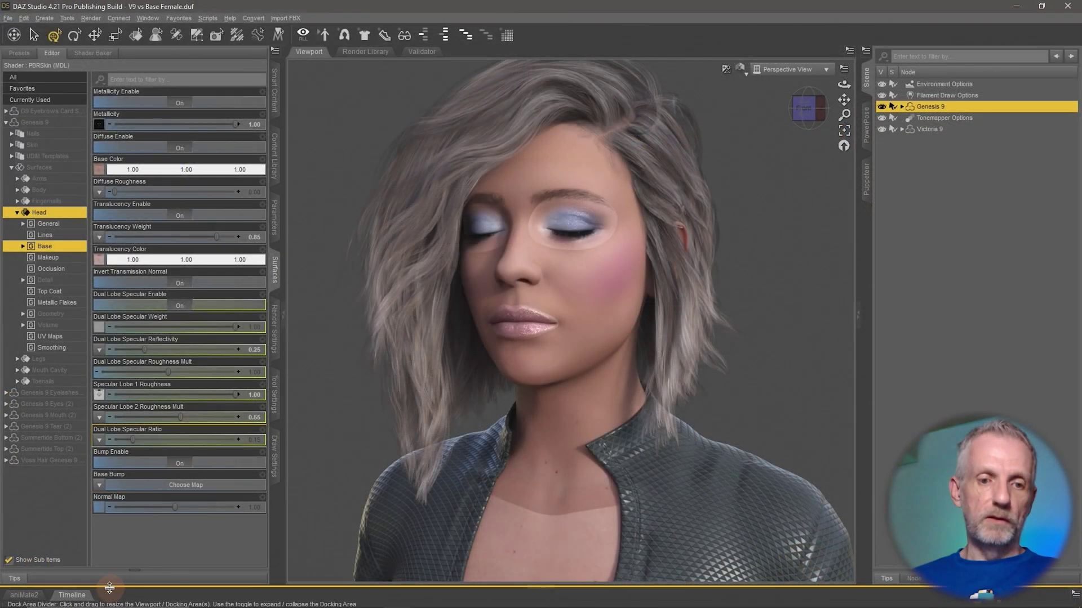
{"action": "left_click", "coordinate": [100, 509]}
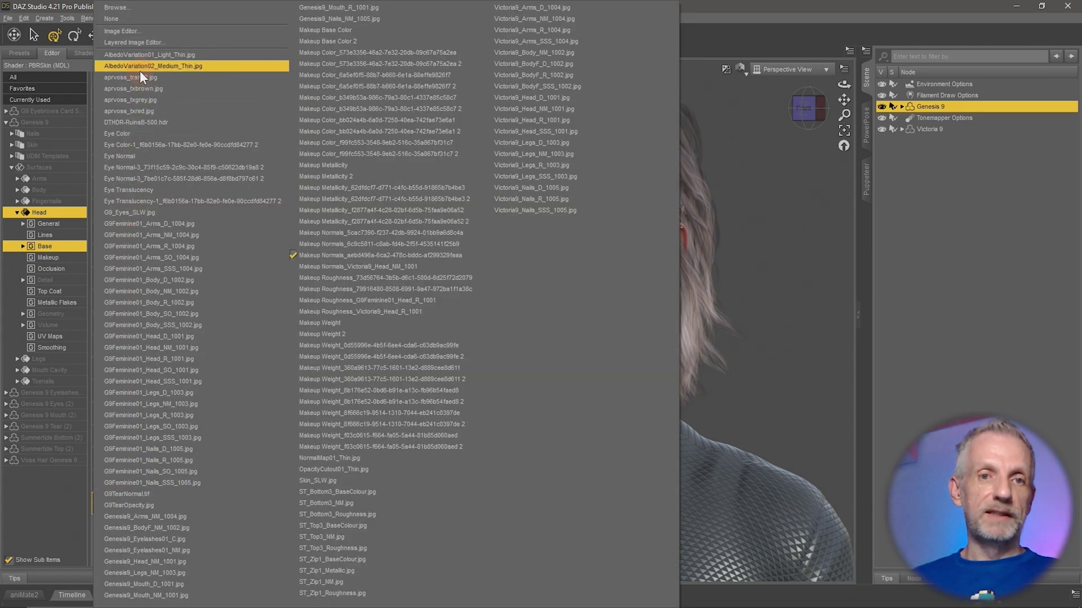
{"action": "left_click", "coordinate": [154, 20]}
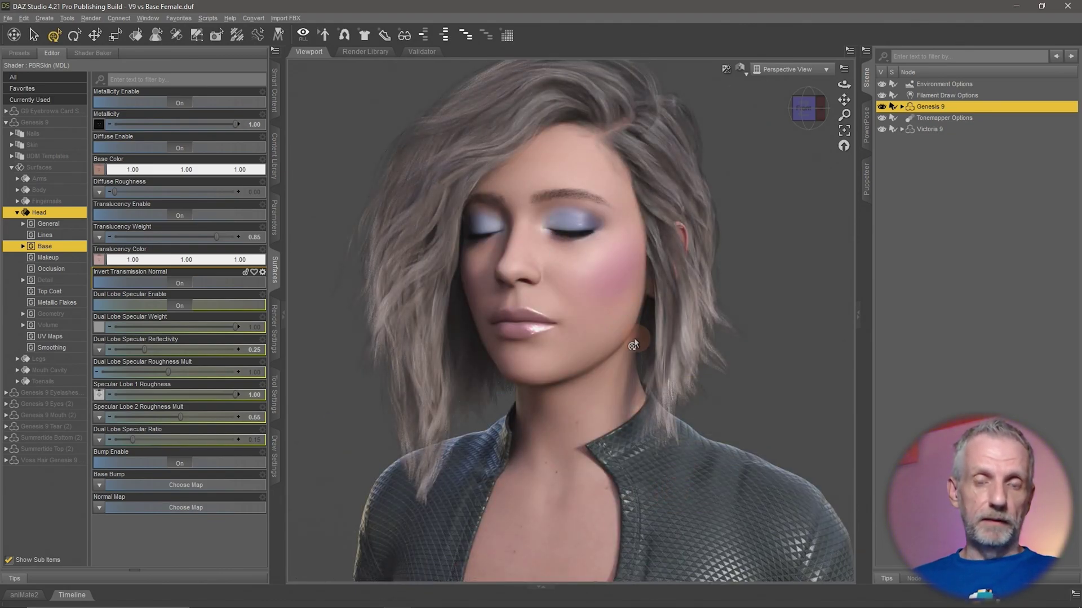
Apply V9 Makeup Apply 03 Eyeshadow from Smart Content and zoom in on the pink eyeshadow.
{"action": "left_click", "coordinate": [274, 90]}
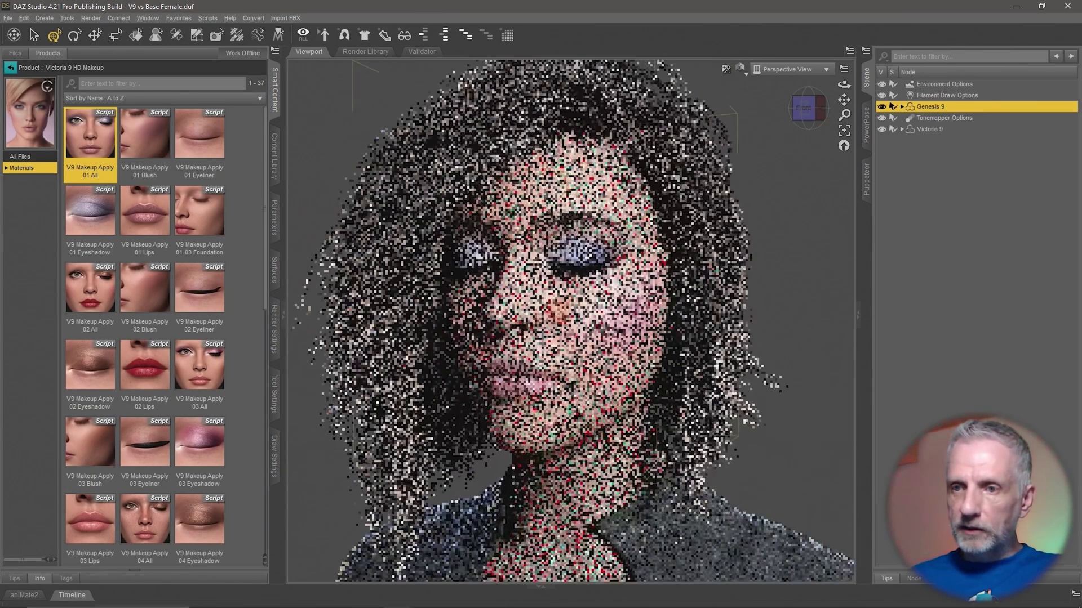
{"action": "left_click_drag", "start_coordinate": [556, 315], "coordinate": [492, 294]}
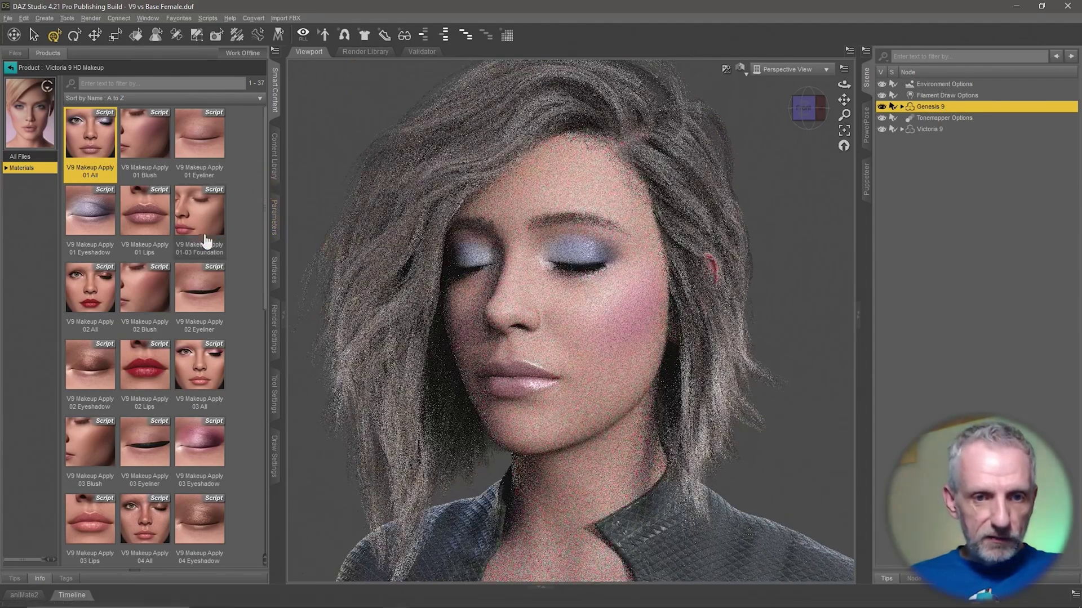
{"action": "double_click", "coordinate": [197, 437]}
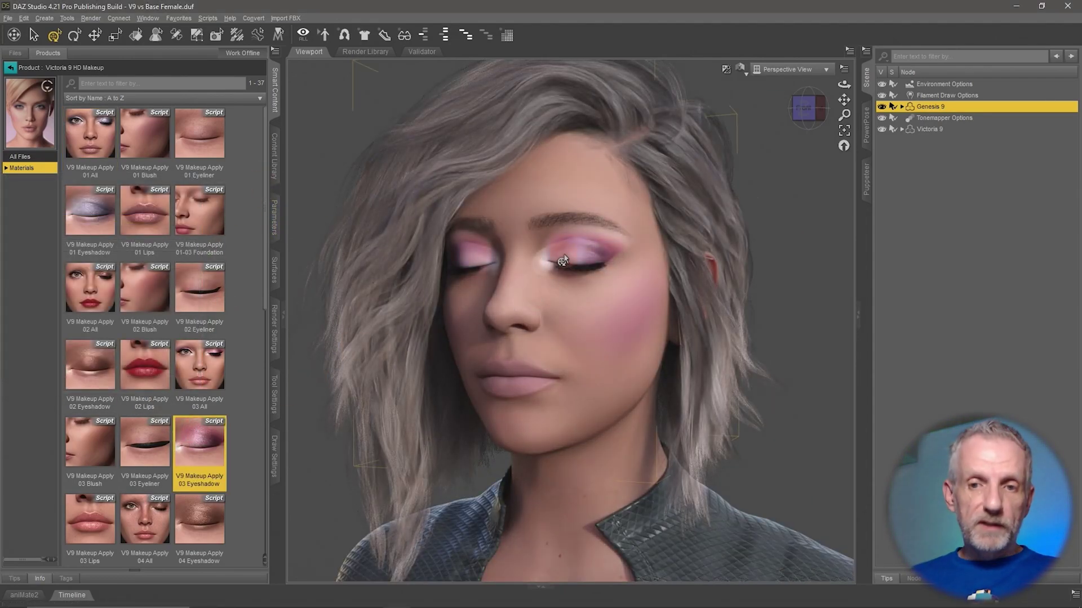
{"action": "scroll", "coordinate": [562, 261], "scroll_direction": "up", "scroll_amount": 5}
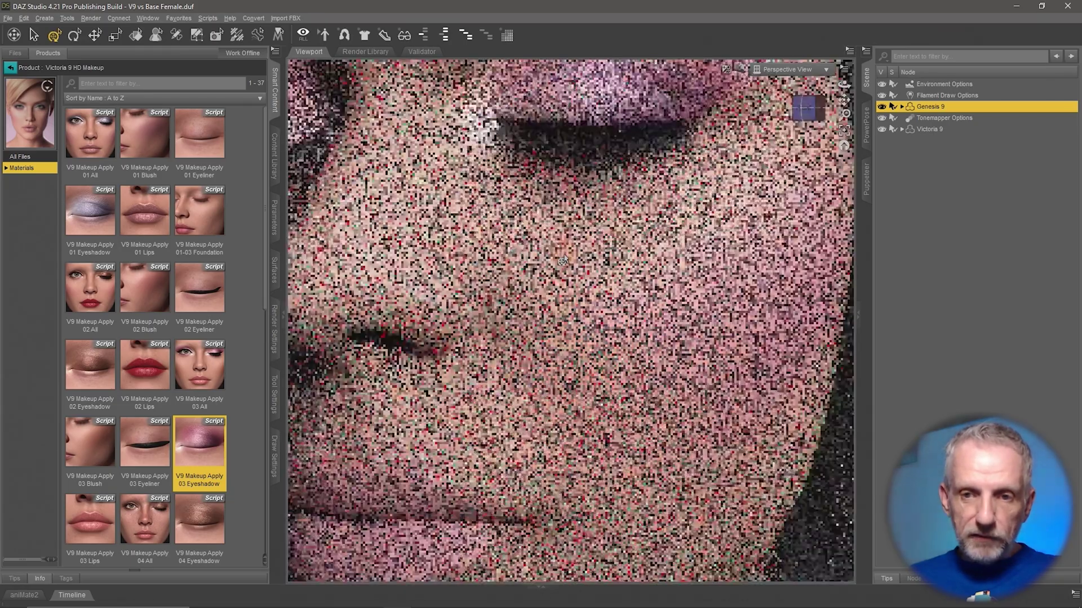
{"action": "scroll", "coordinate": [563, 261], "scroll_direction": "down", "scroll_amount": 5}
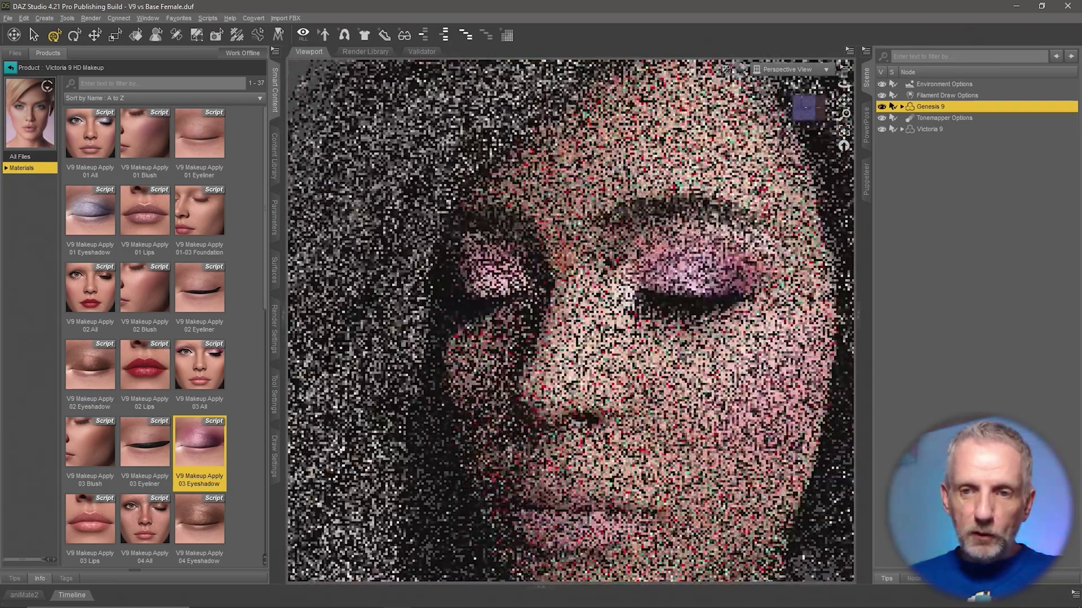
{"action": "scroll", "coordinate": [593, 274], "scroll_direction": "up", "scroll_amount": 2}
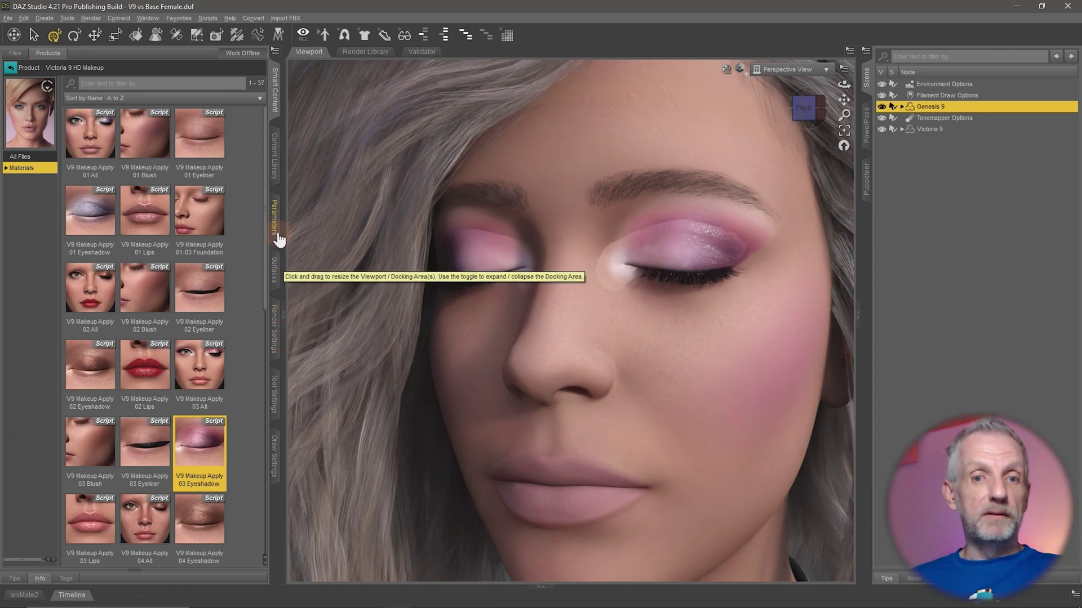
Set the Head's Base Normal Map to None again, leaving the pink eyeshadow matte.
{"action": "left_click", "coordinate": [275, 279]}
{"action": "left_click", "coordinate": [99, 514]}
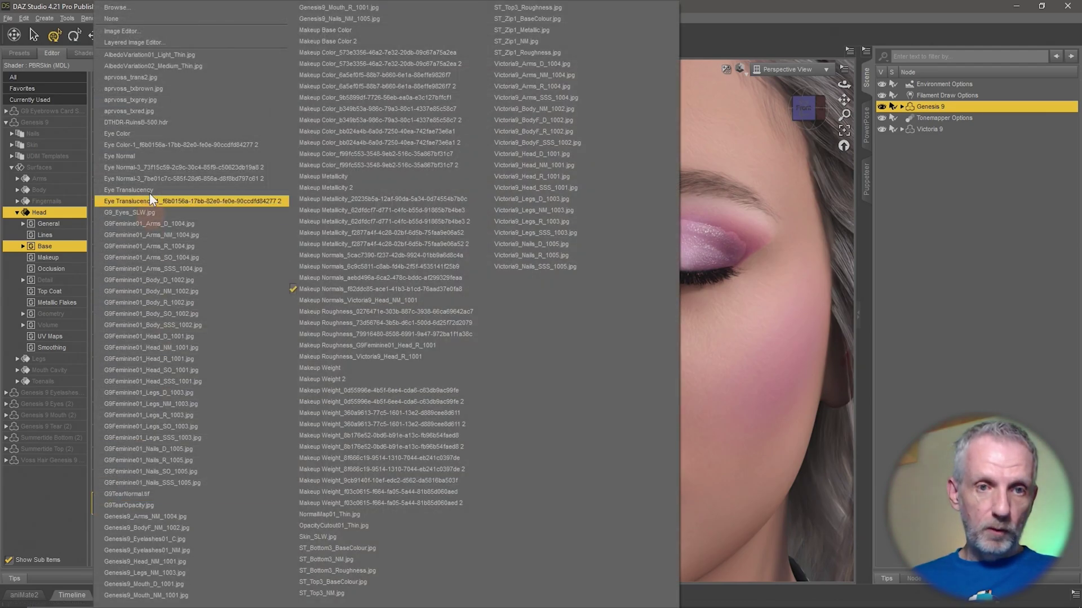
{"action": "left_click", "coordinate": [152, 19]}
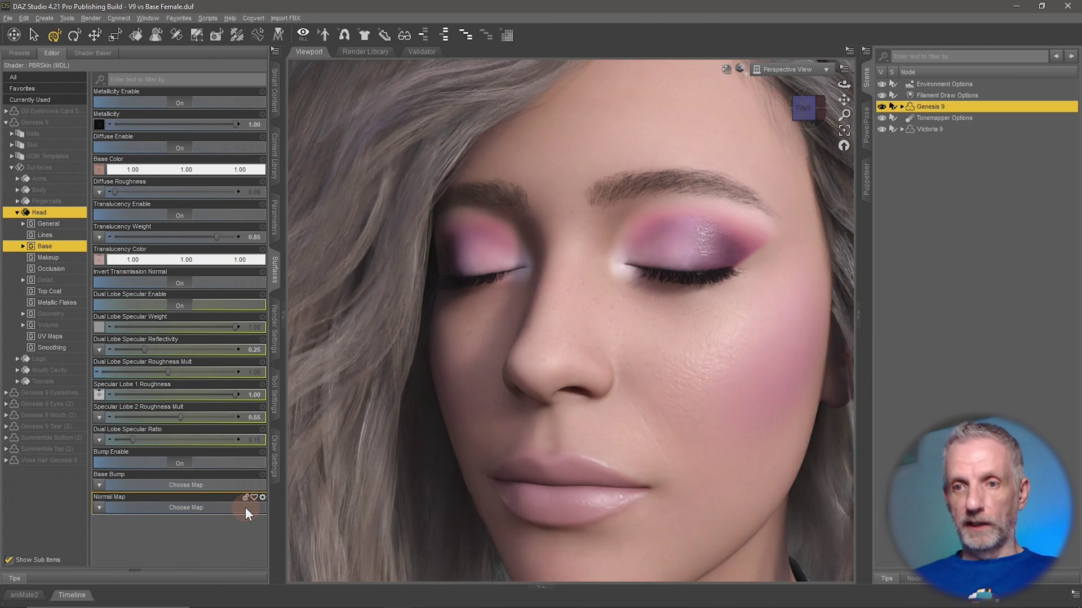
{"action": "scroll", "coordinate": [608, 437], "scroll_direction": "down", "scroll_amount": 3}
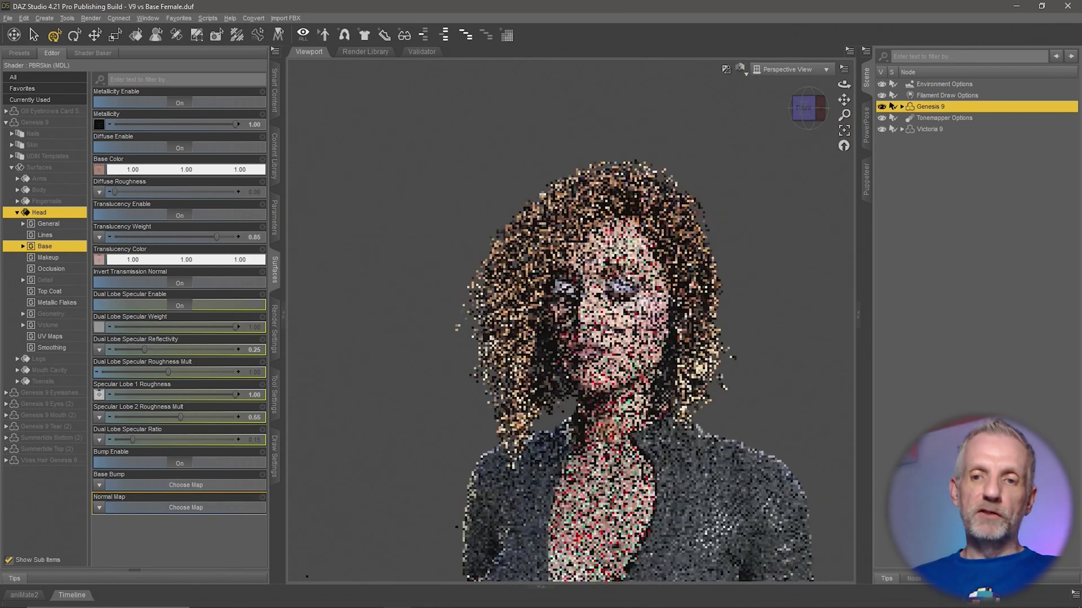
{"action": "scroll", "coordinate": [609, 437], "scroll_direction": "up", "scroll_amount": 3}
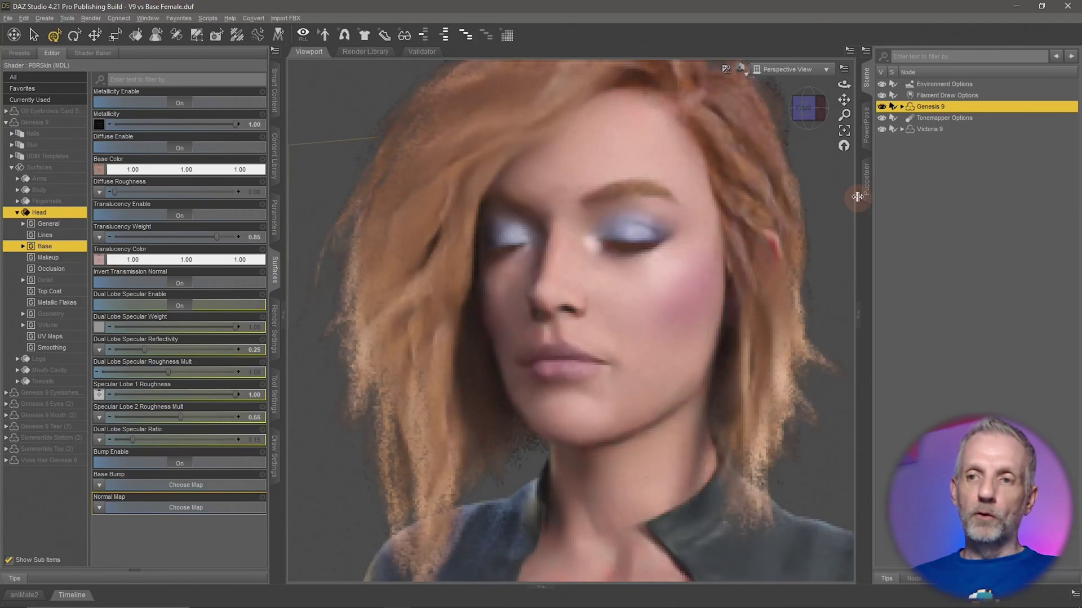
Select Victoria 9, review her normal map's Lips and Eyeshadow layers over Victoria9_Head_NM_1001.jpg, and accept.
{"action": "left_click", "coordinate": [930, 129]}
{"action": "mouse_move", "coordinate": [100, 511]}
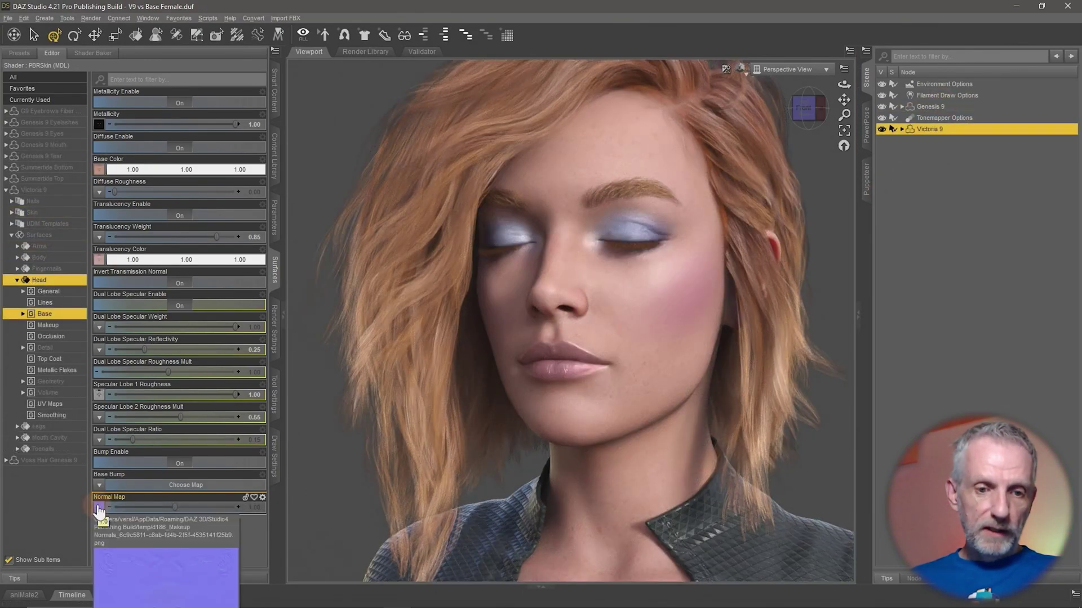
{"action": "left_click", "coordinate": [99, 510]}
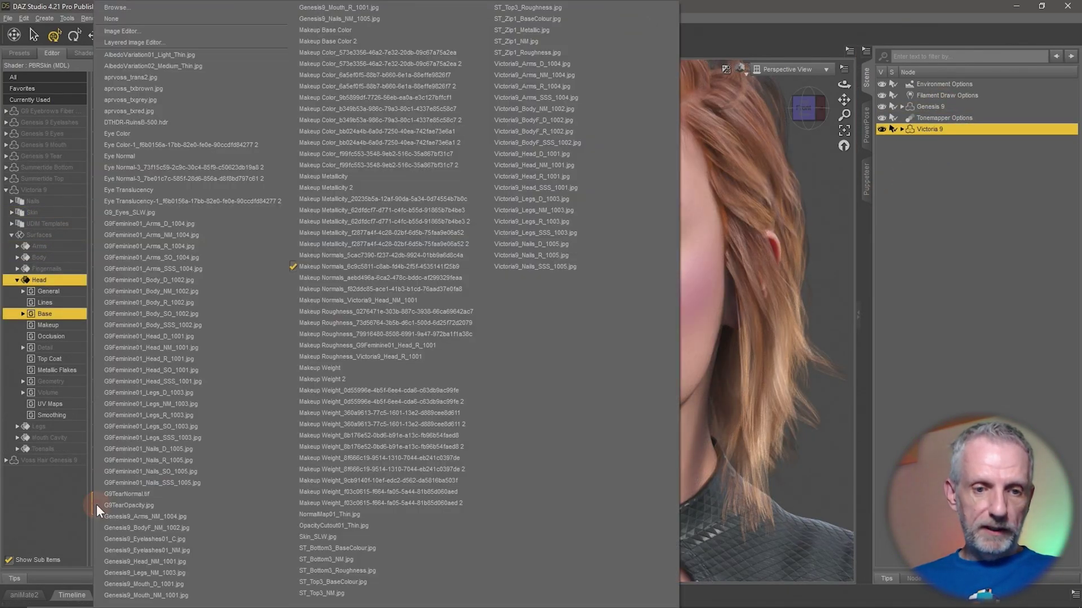
{"action": "left_click", "coordinate": [183, 43]}
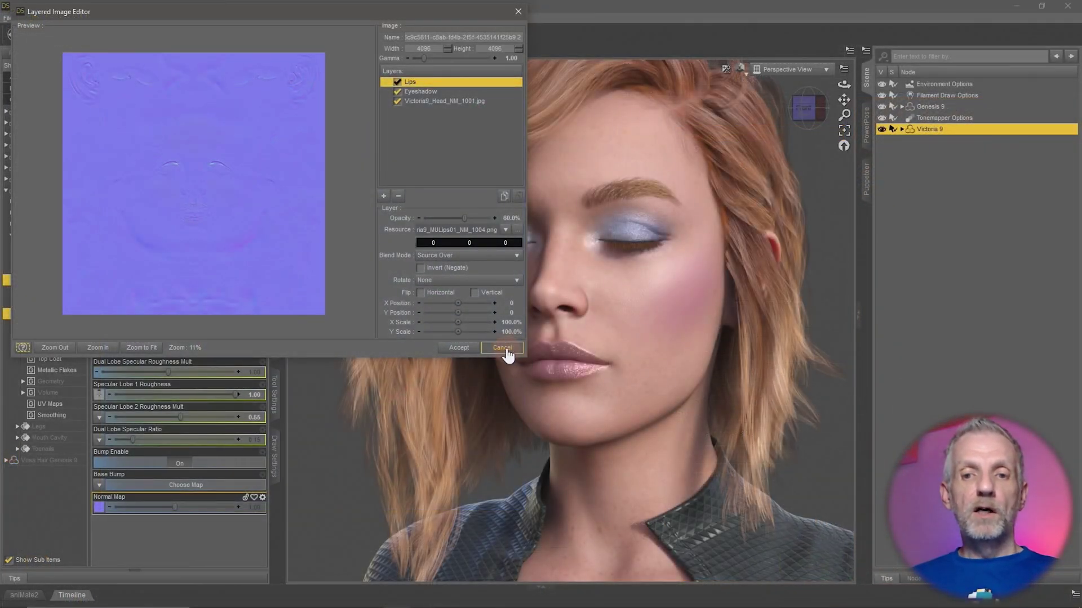
{"action": "left_click", "coordinate": [742, 563]}
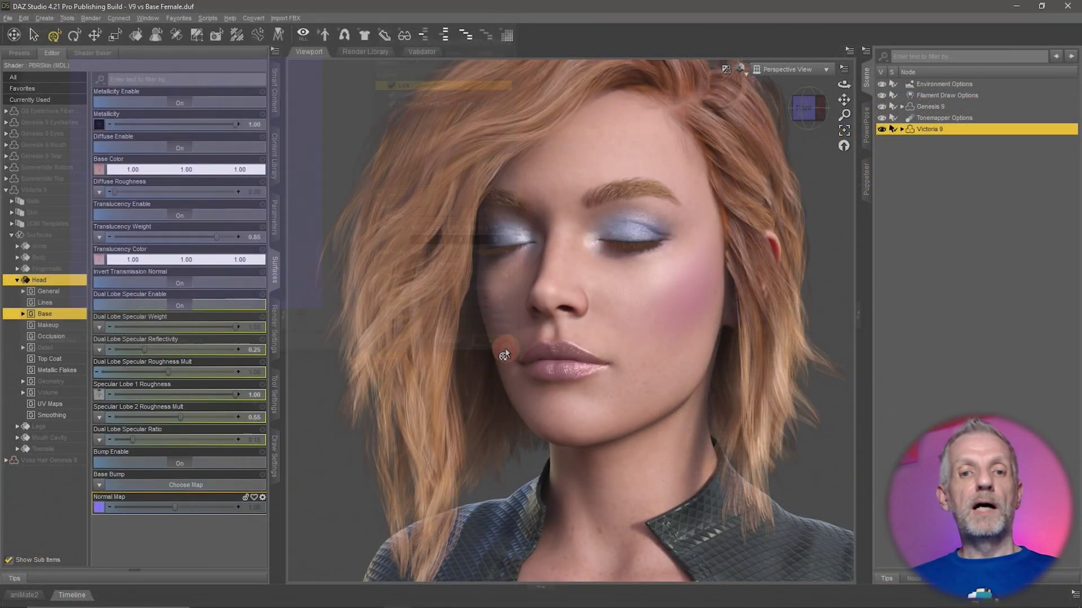